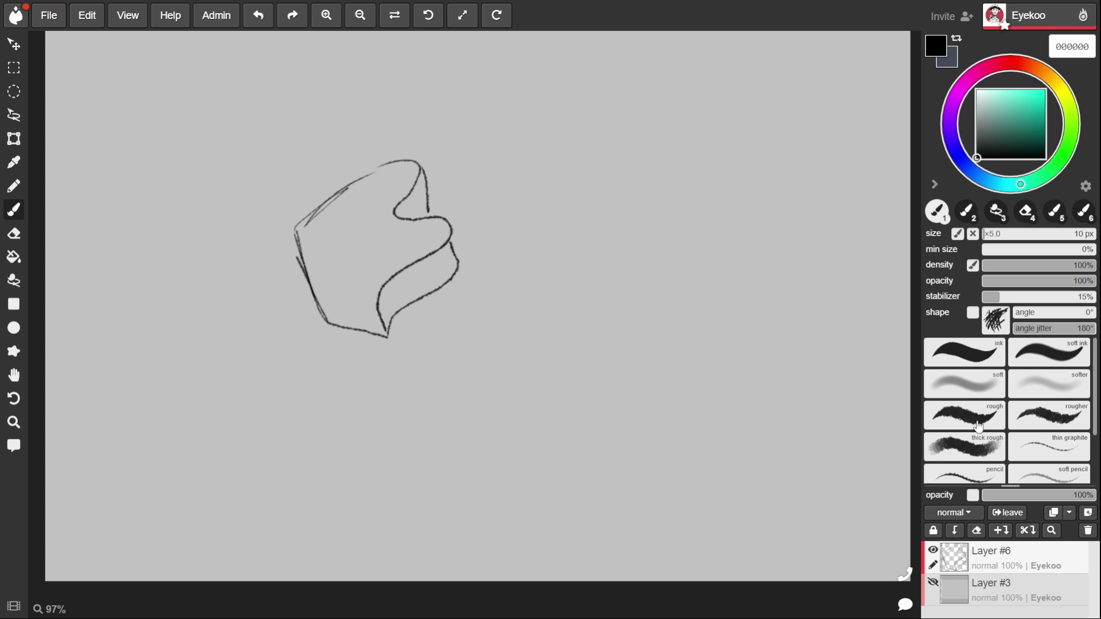
- Paint a solid grey-green 5d6e6b shape beside the line sketch with the rough brush, and set the brush size to 40 px
click(979, 427)
drag(1008, 112, 987, 129)
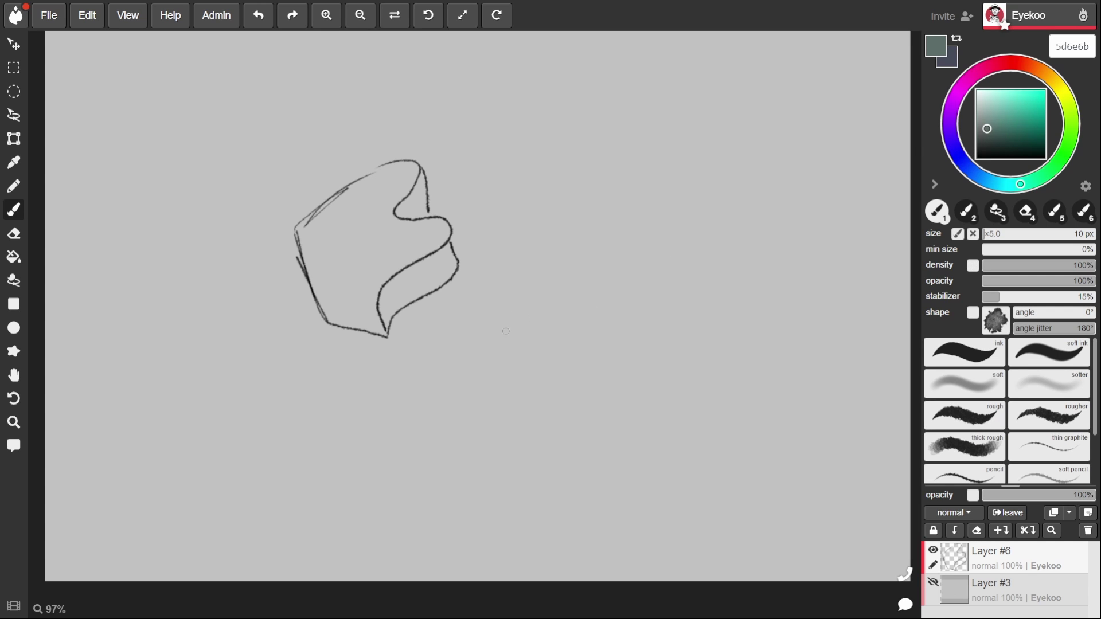
key(bracketright)
key(bracketright)
key(bracketright)
key(bracketright)
key(bracketright)
key(bracketright)
key(bracketright)
key(bracketright)
mouse_move(541, 312)
mouse_down()
mouse_move(526, 335)
mouse_move(545, 391)
mouse_move(595, 273)
mouse_move(579, 367)
mouse_move(553, 338)
mouse_move(548, 405)
mouse_up()
key(bracketleft)
key(bracketleft)
key(bracketleft)
key(bracketleft)
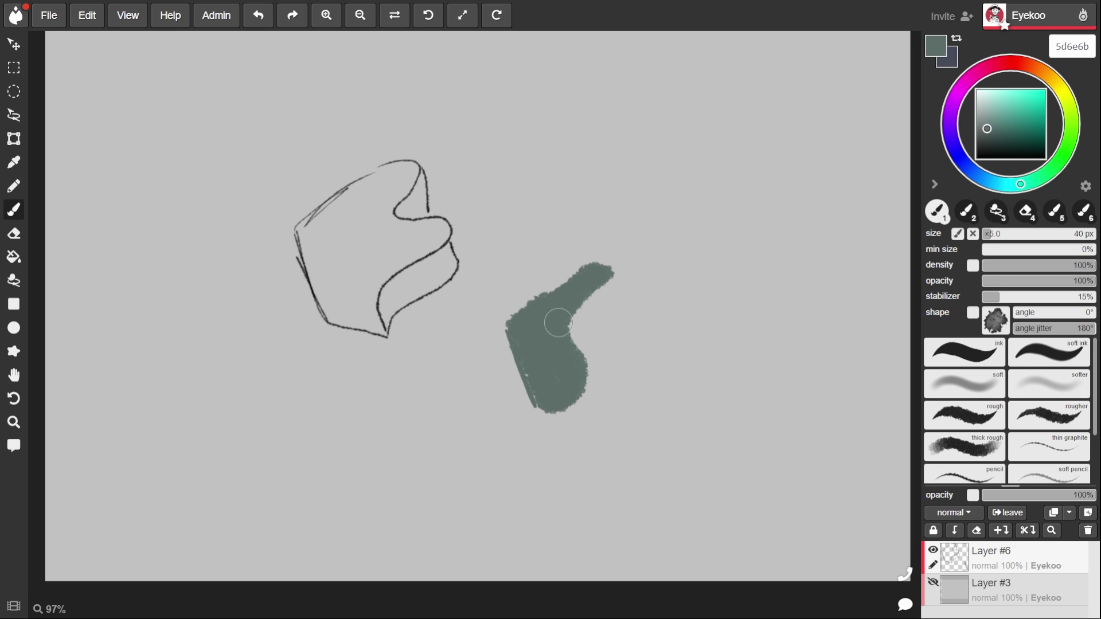
- Set the brush colour to teal 679d95 and clear everything drawn on Layer #6
click(1000, 116)
click(976, 531)
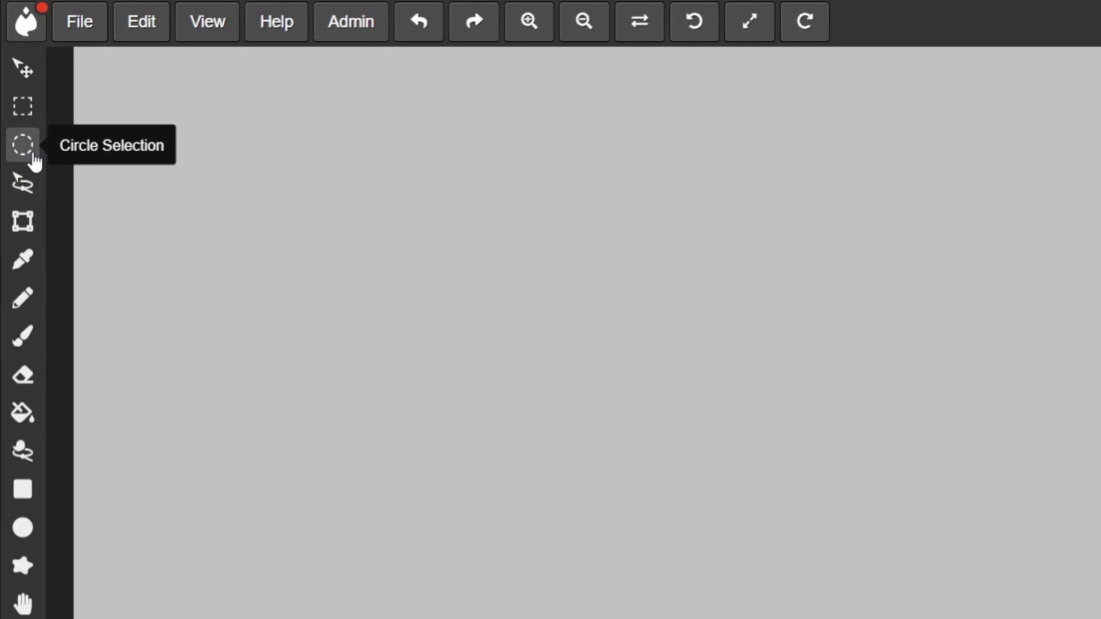
- Make a wavy freeform lasso selection in the upper-left part of the canvas
click(23, 131)
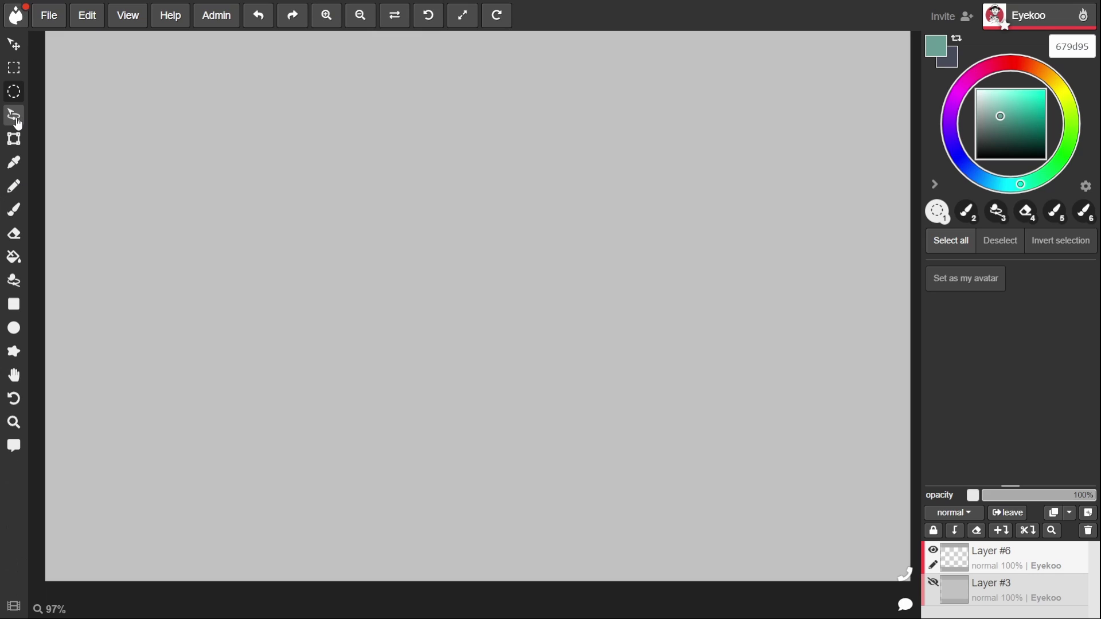
click(14, 115)
drag(270, 186, 243, 290)
drag(363, 280, 298, 172)
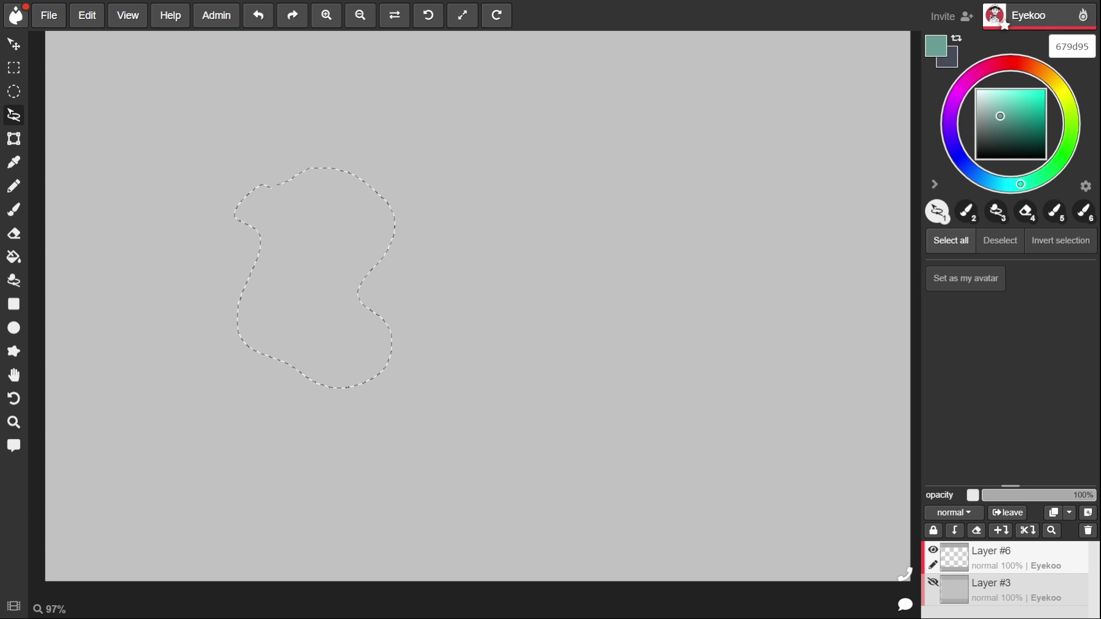
- Try painting inside the lasso selection with the brush, undo the paint, and deselect
key(b)
drag(400, 184, 325, 163)
key(ctrl+z)
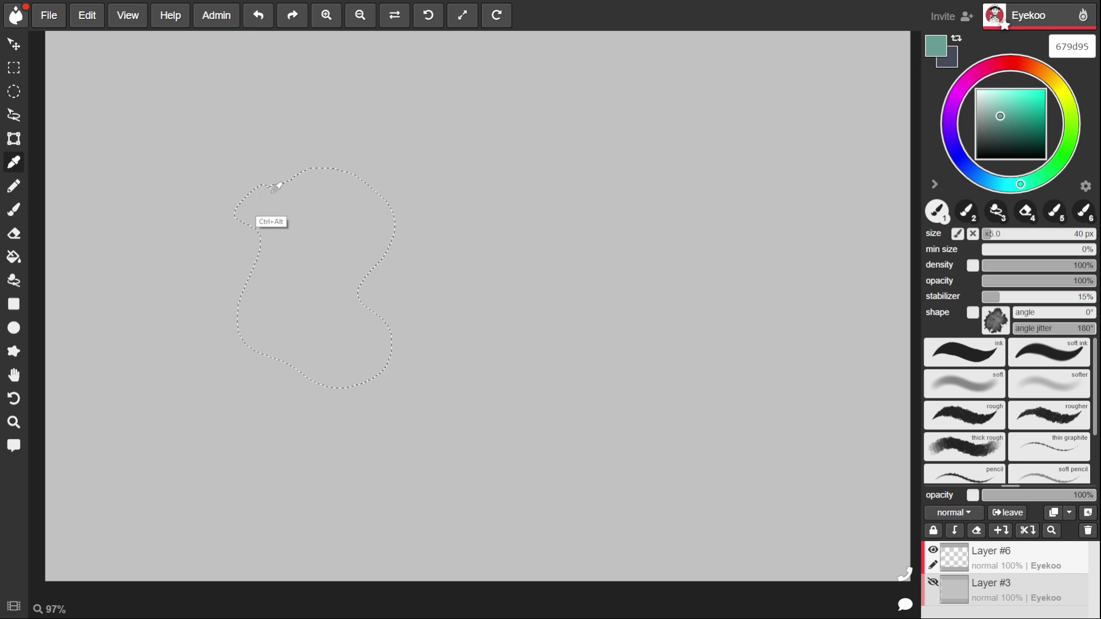
key(ctrl+d)
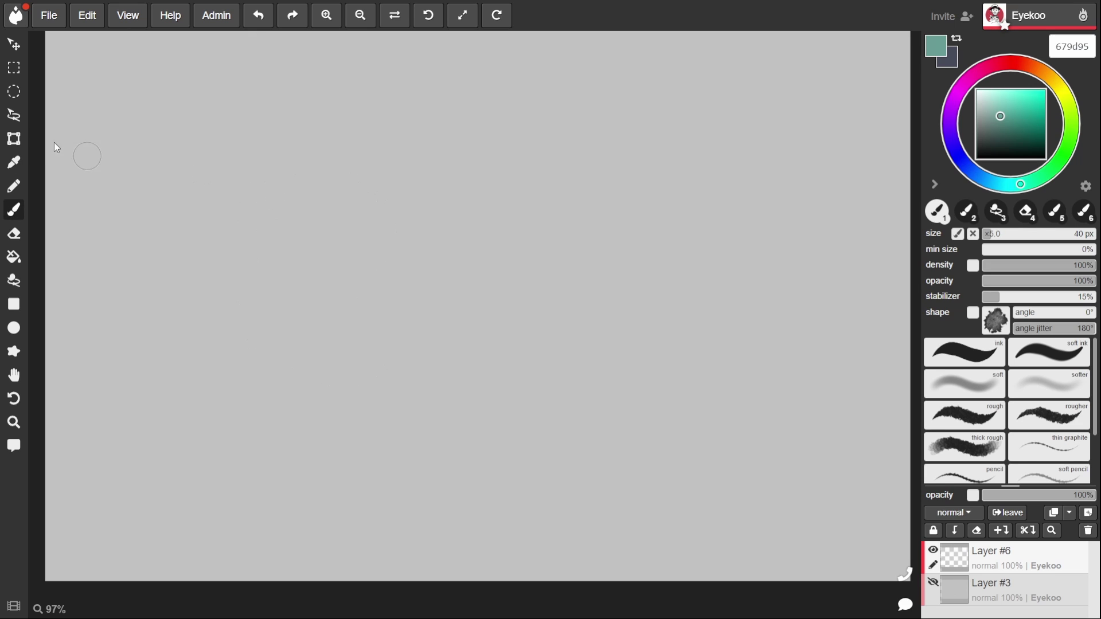
- Set the colour to dark grey 585d63 and make a large circular selection in the middle of the canvas
click(17, 94)
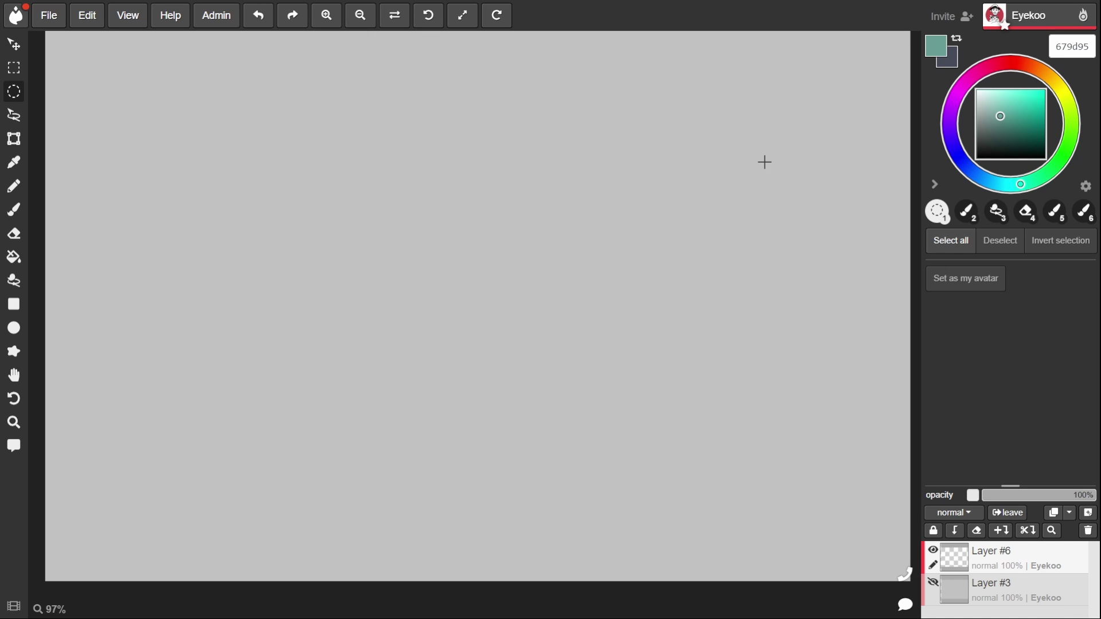
drag(999, 116, 984, 133)
click(976, 175)
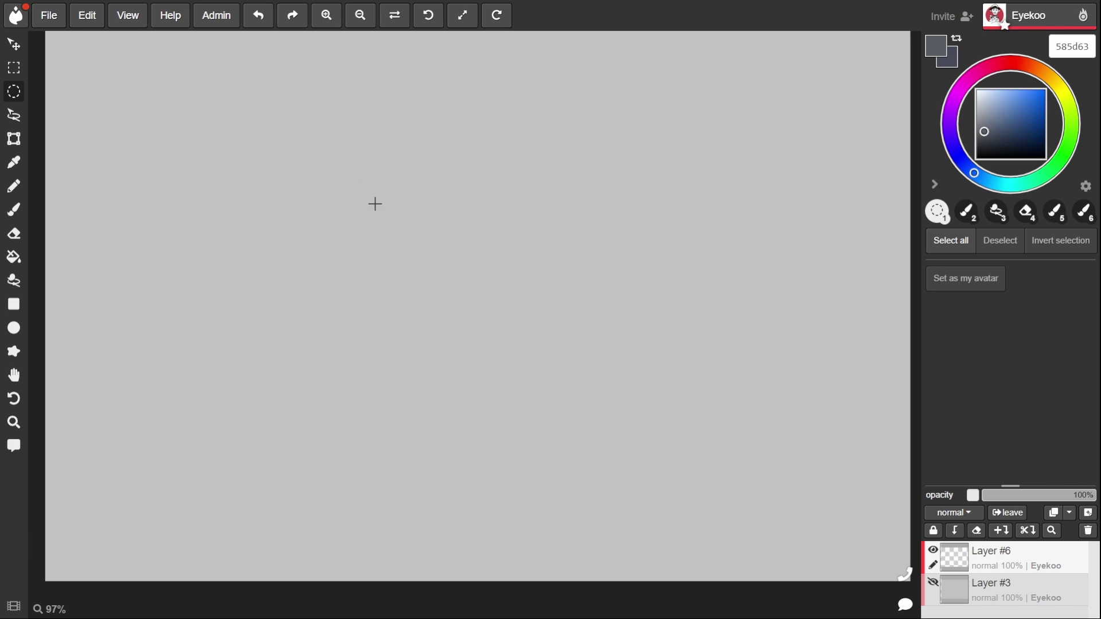
drag(371, 191, 614, 443)
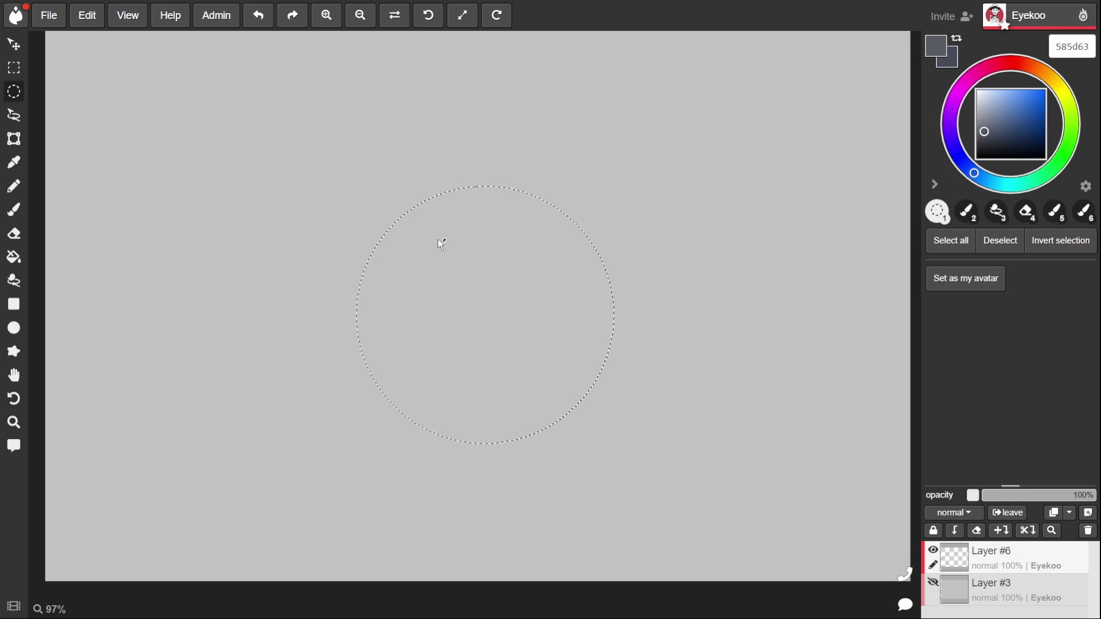
- Fill the circular selection with solid 585d63 paint using a 400 px brush
key(b)
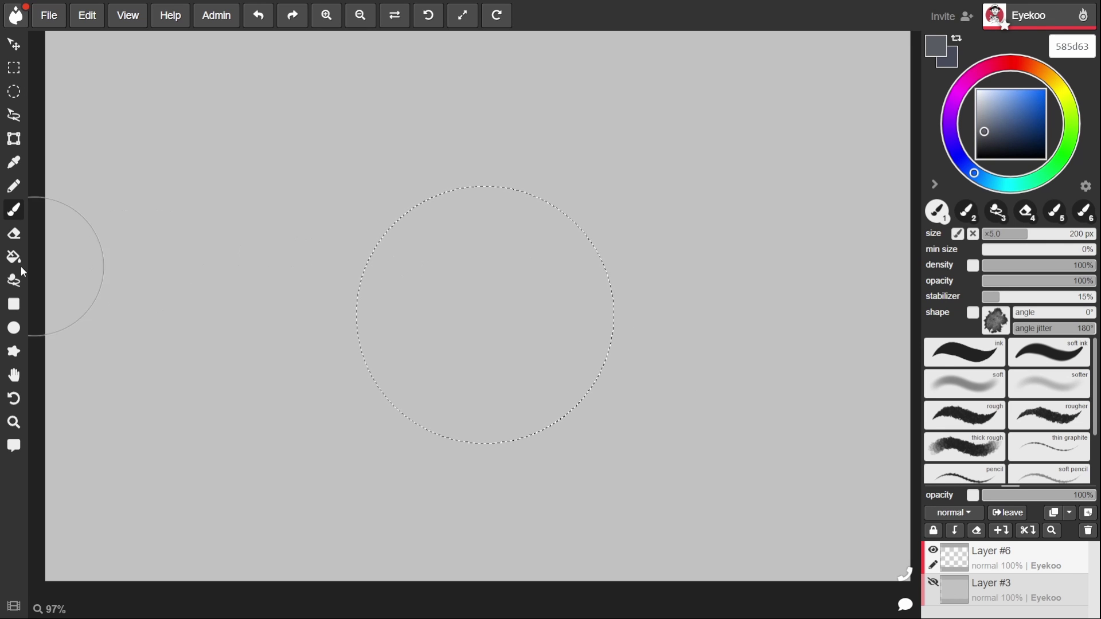
key(])
key(])
mouse_move(609, 332)
mouse_down()
mouse_move(482, 363)
mouse_move(526, 270)
mouse_move(543, 185)
mouse_up()
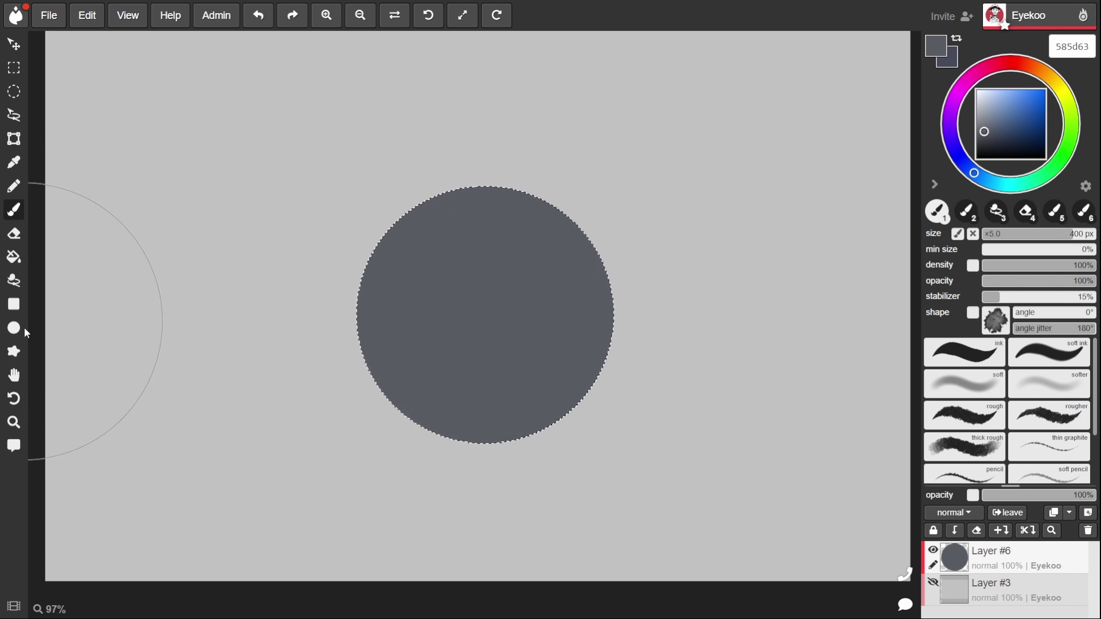
- Deselect, try a smaller filled circle with the ellipse tool beside the large one, and undo it
click(13, 327)
key(ctrl+d)
mouse_move(678, 266)
mouse_down()
mouse_move(785, 391)
mouse_move(814, 399)
mouse_up()
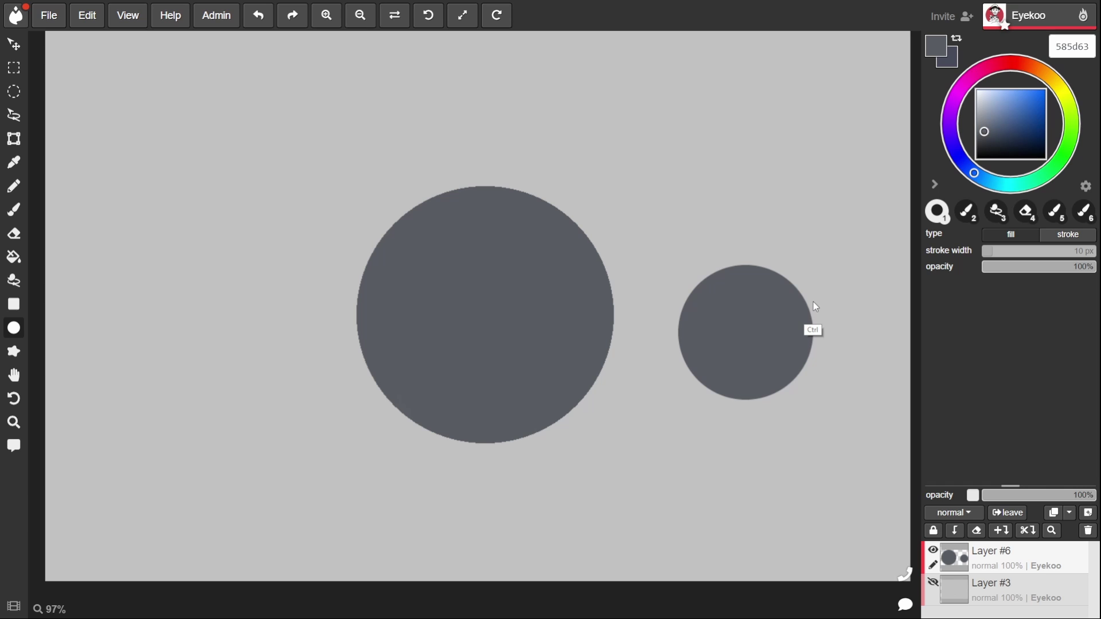
key(ctrl+z)
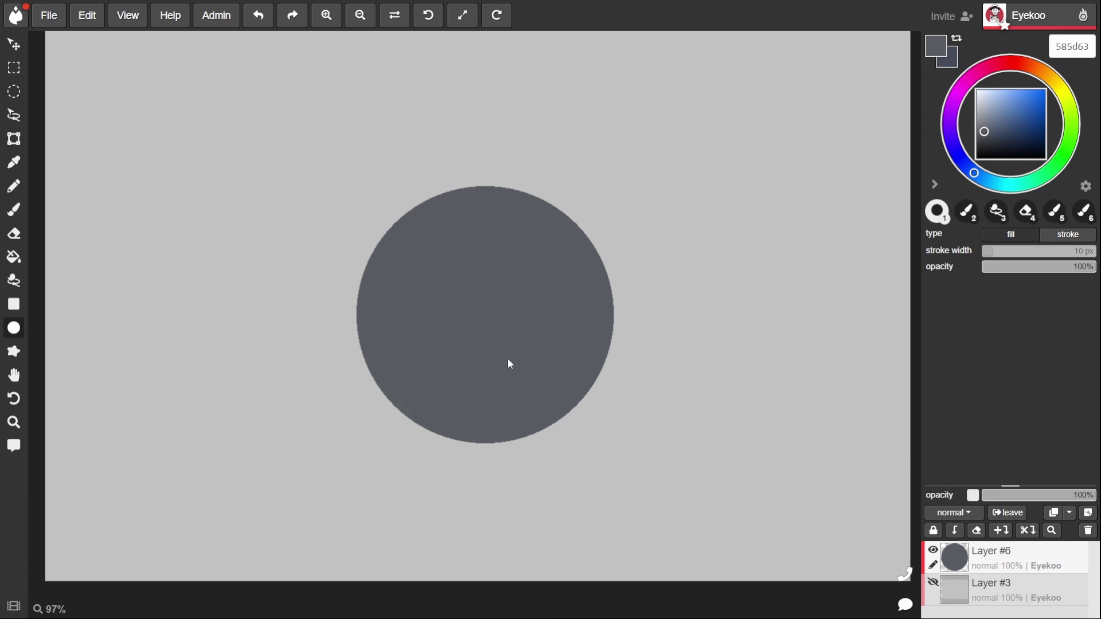
- Set up the ink brush at 200 px with the dark navy colour 292a38
click(14, 210)
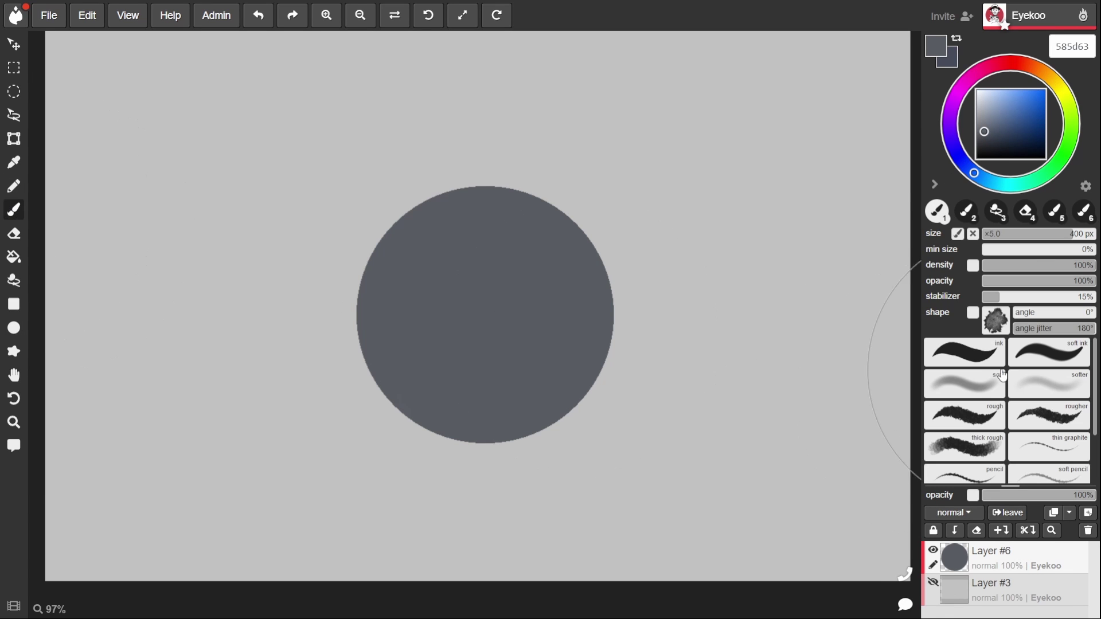
click(959, 157)
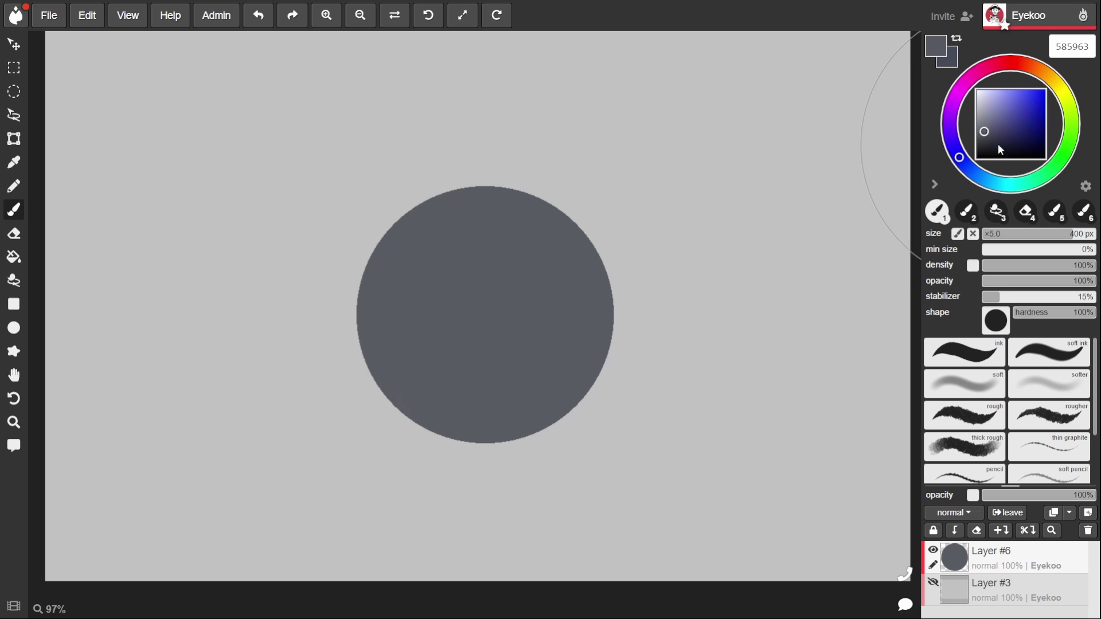
click(994, 143)
key([)
- Try painting a dark shadow stroke along the circle's lower-right edge twice, undoing each attempt
mouse_move(631, 254)
mouse_down()
mouse_move(602, 319)
mouse_move(410, 450)
mouse_up()
key(ctrl+z)
mouse_move(597, 276)
mouse_down()
mouse_move(573, 351)
mouse_move(470, 411)
mouse_up()
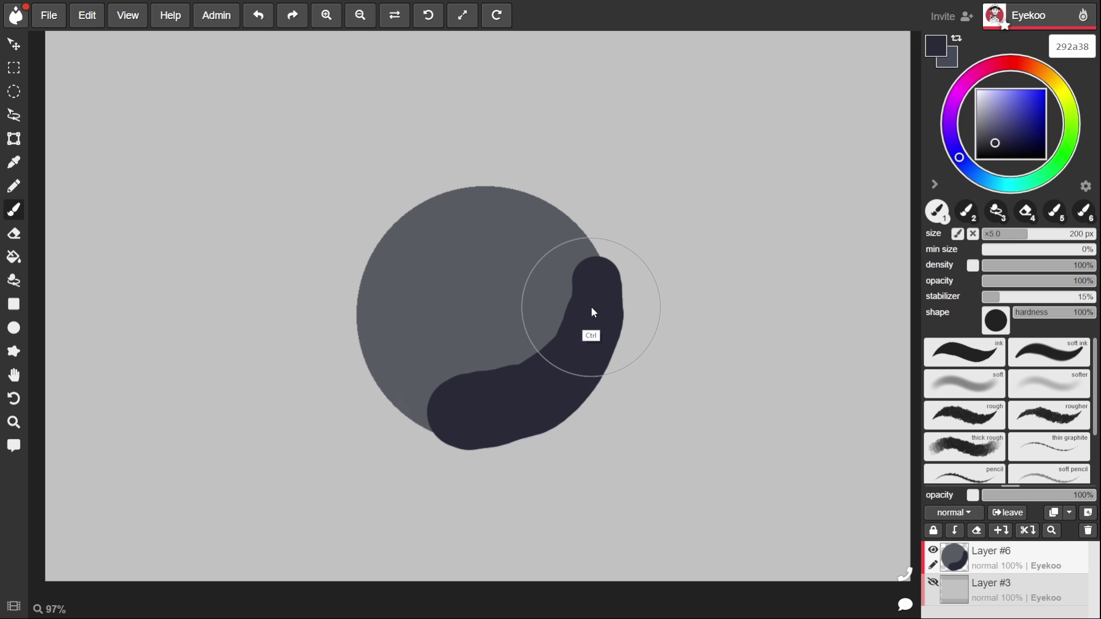
key(ctrl+z)
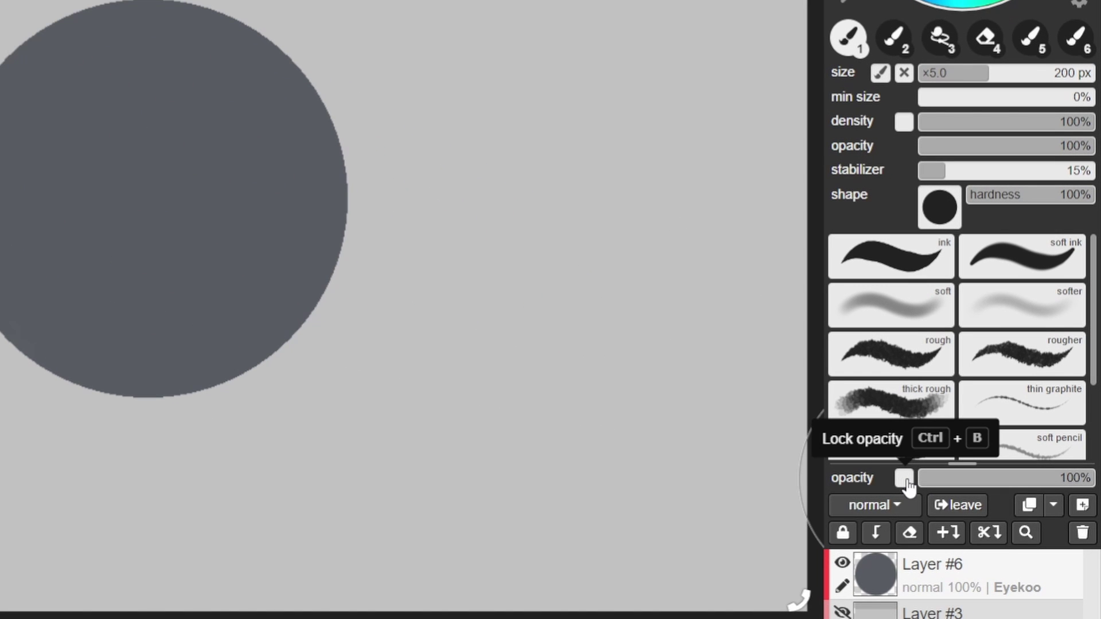
- Lock the layer's opacity, try a 250 px shadow stroke on the circle's lower-right edge, and revert both the stroke and the lock
click(904, 480)
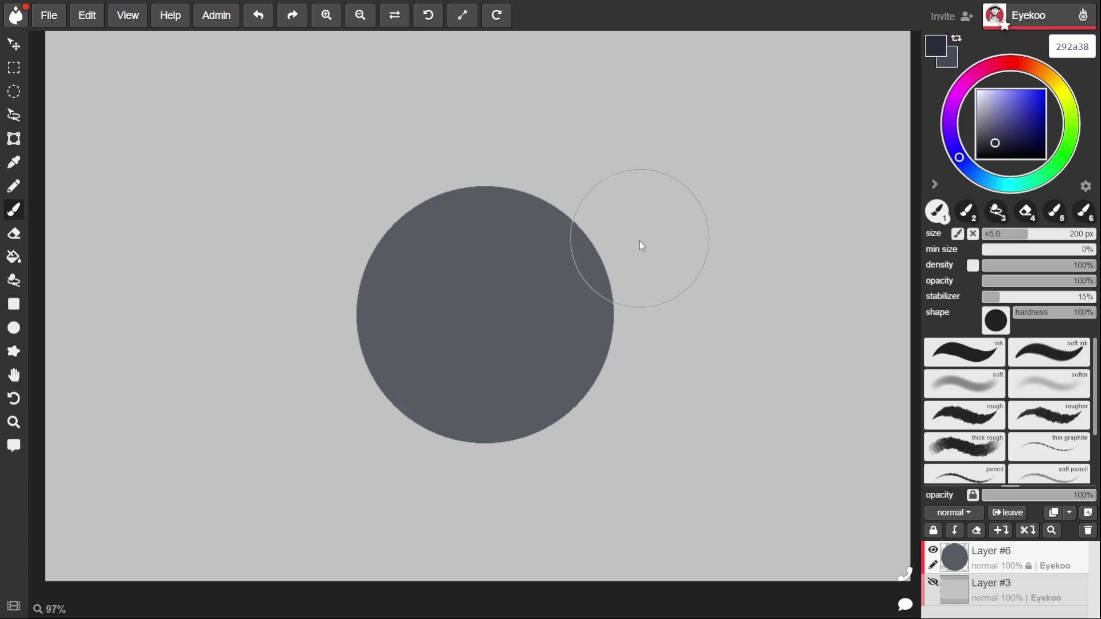
key(bracketright)
key(bracketright)
key(bracketleft)
mouse_move(655, 260)
mouse_down()
mouse_move(583, 401)
mouse_move(354, 481)
mouse_move(367, 470)
mouse_up()
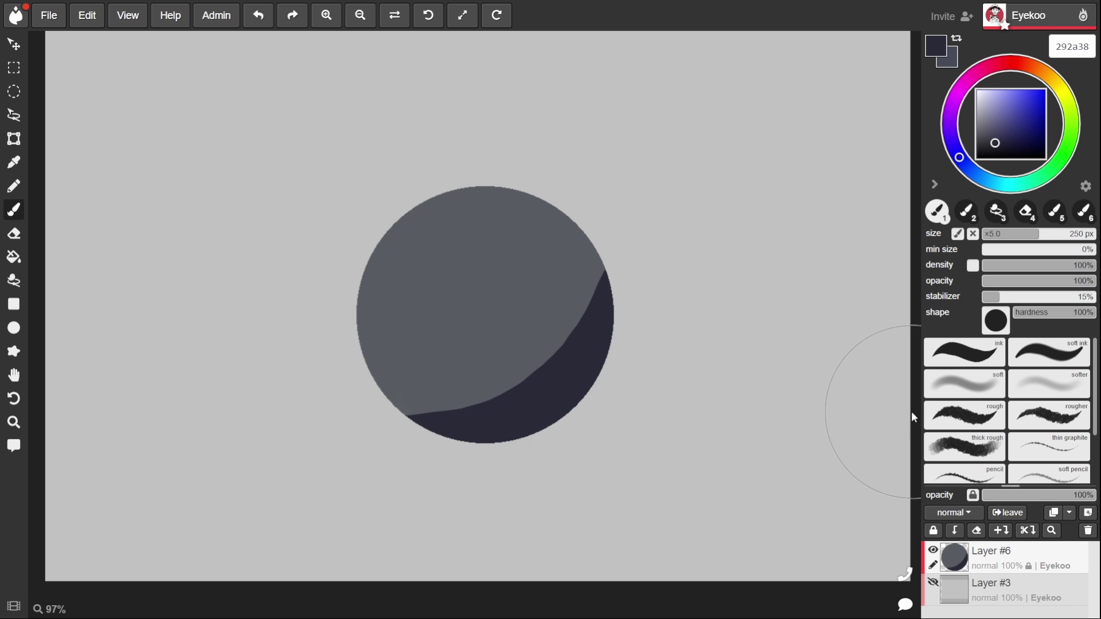
key(ctrl+z)
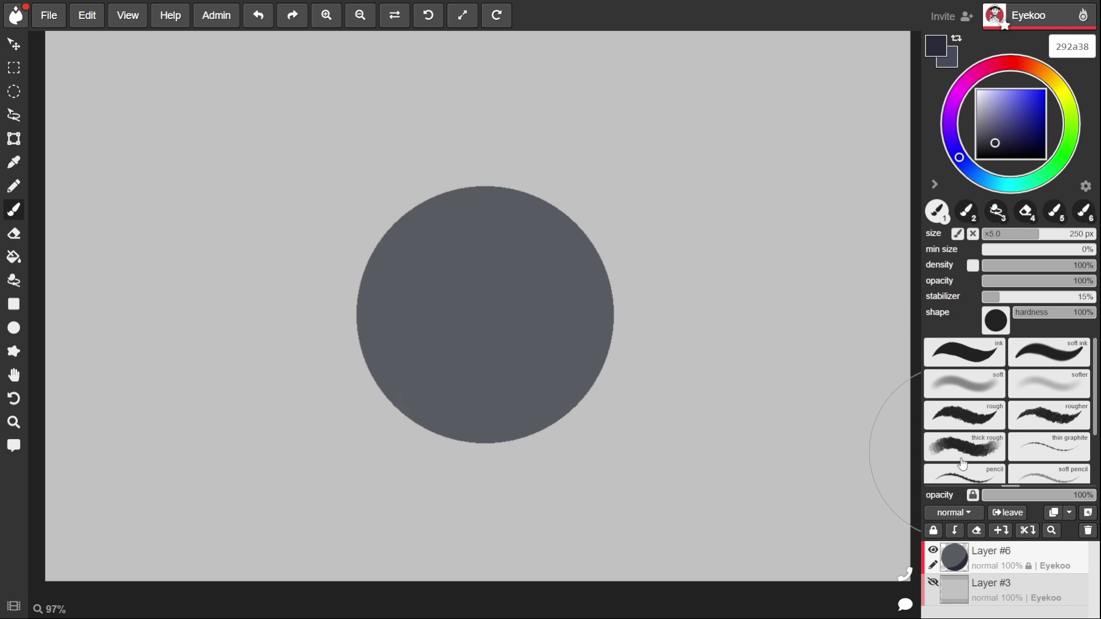
click(952, 477)
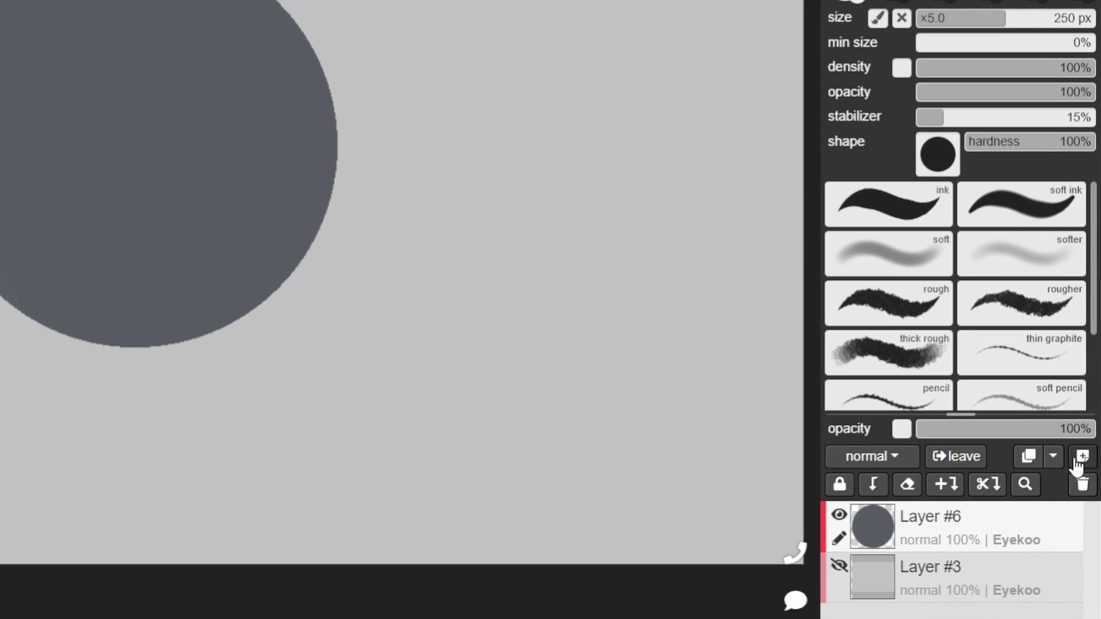
- Add a new layer clipped to the circle layer and paint a dark 292a38 shadow along the circle's lower-right side
click(1078, 458)
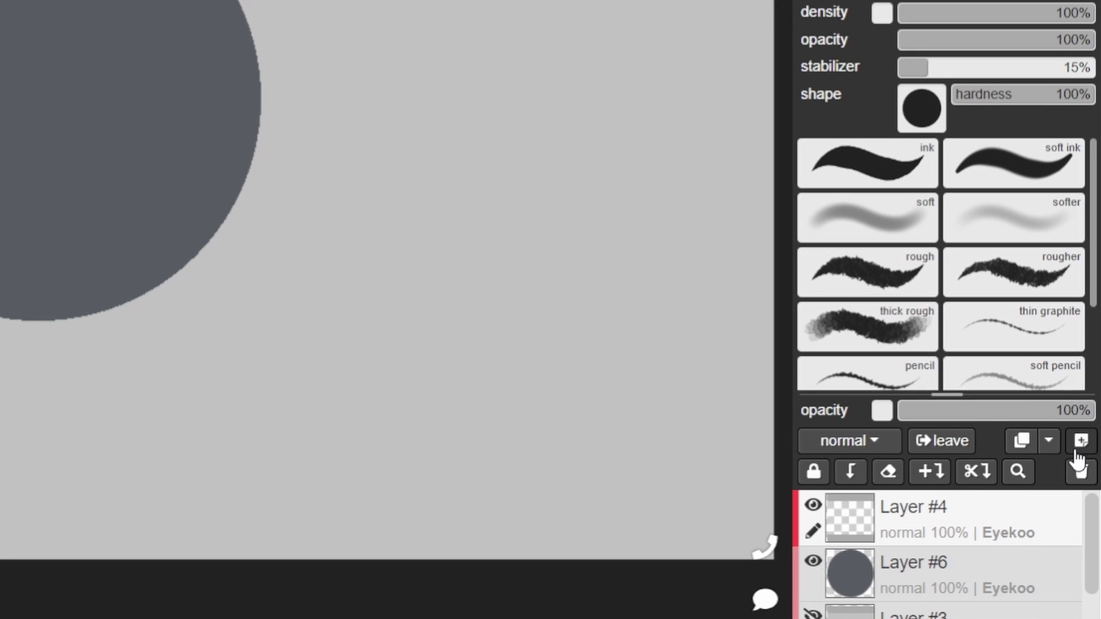
click(850, 471)
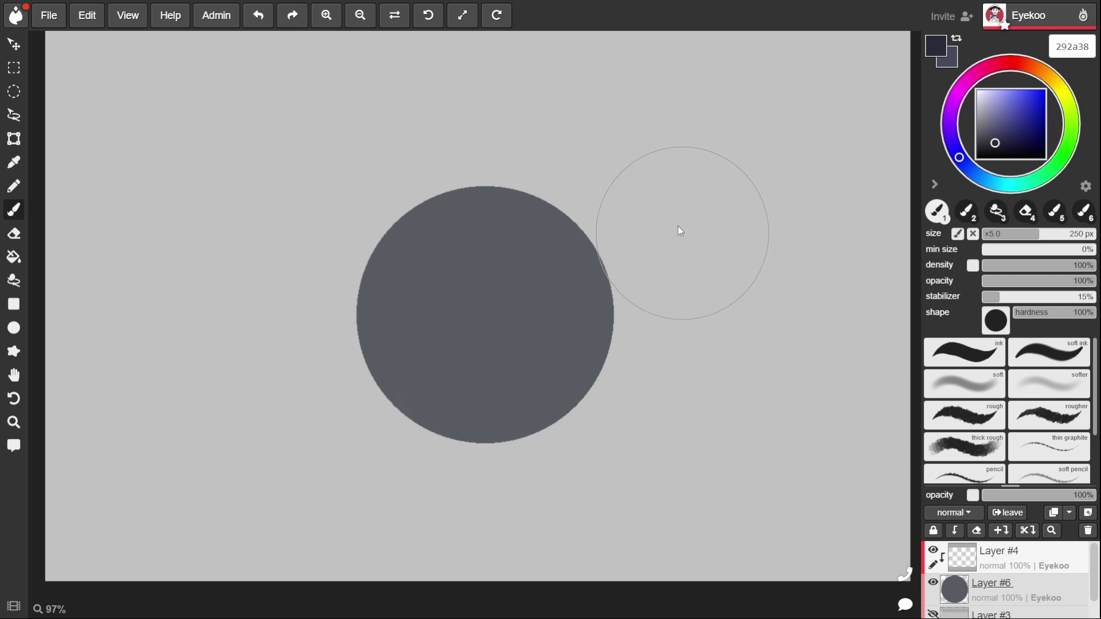
mouse_move(664, 225)
mouse_down()
mouse_move(602, 405)
mouse_move(356, 509)
mouse_move(550, 445)
mouse_move(648, 321)
mouse_up()
mouse_move(676, 197)
mouse_down()
mouse_move(644, 287)
mouse_move(344, 466)
mouse_move(324, 456)
mouse_move(427, 450)
mouse_move(604, 251)
mouse_move(614, 201)
mouse_move(611, 248)
mouse_move(261, 460)
mouse_move(442, 442)
mouse_move(593, 294)
mouse_move(627, 202)
mouse_move(632, 300)
mouse_up()
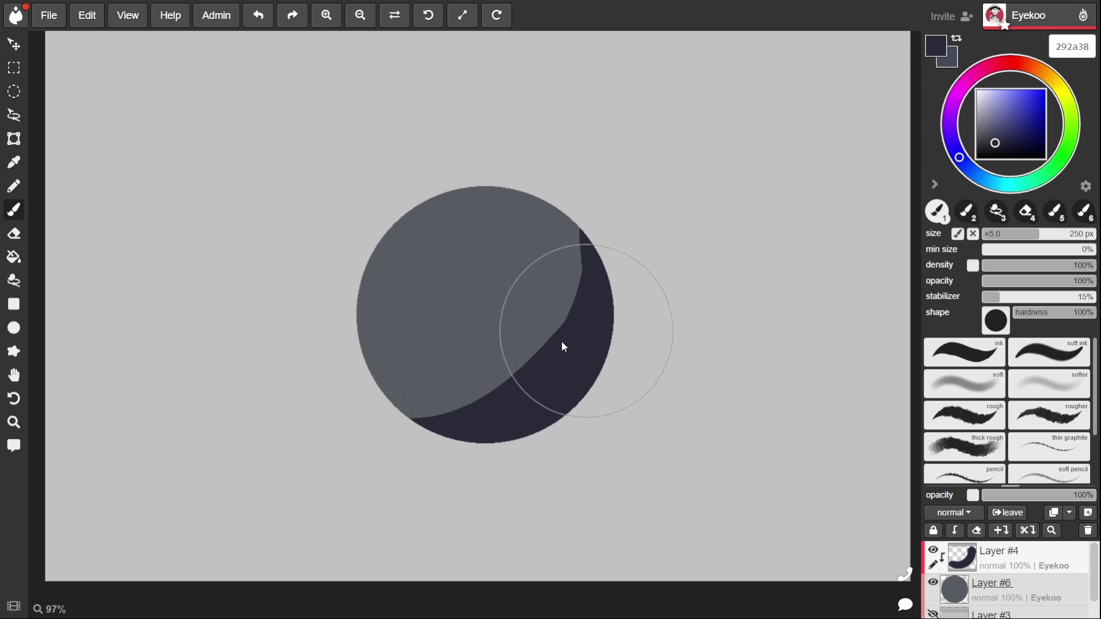
- Sketch a light-direction arrow with small marks at the circle's upper left on a new layer, using the thick rough brush at 6 px
click(1087, 513)
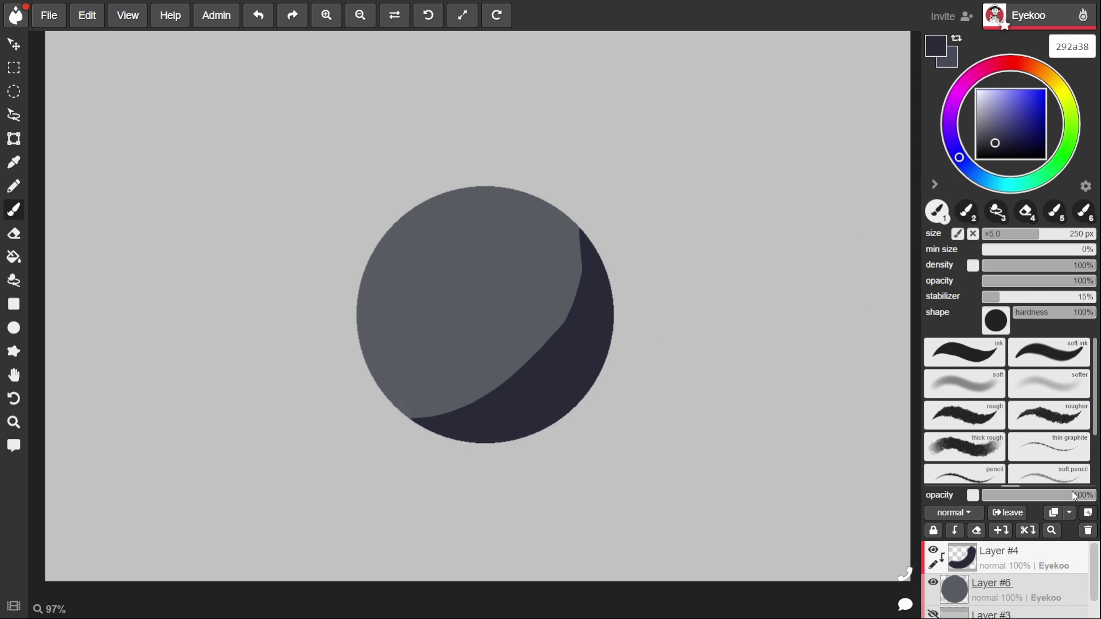
click(998, 456)
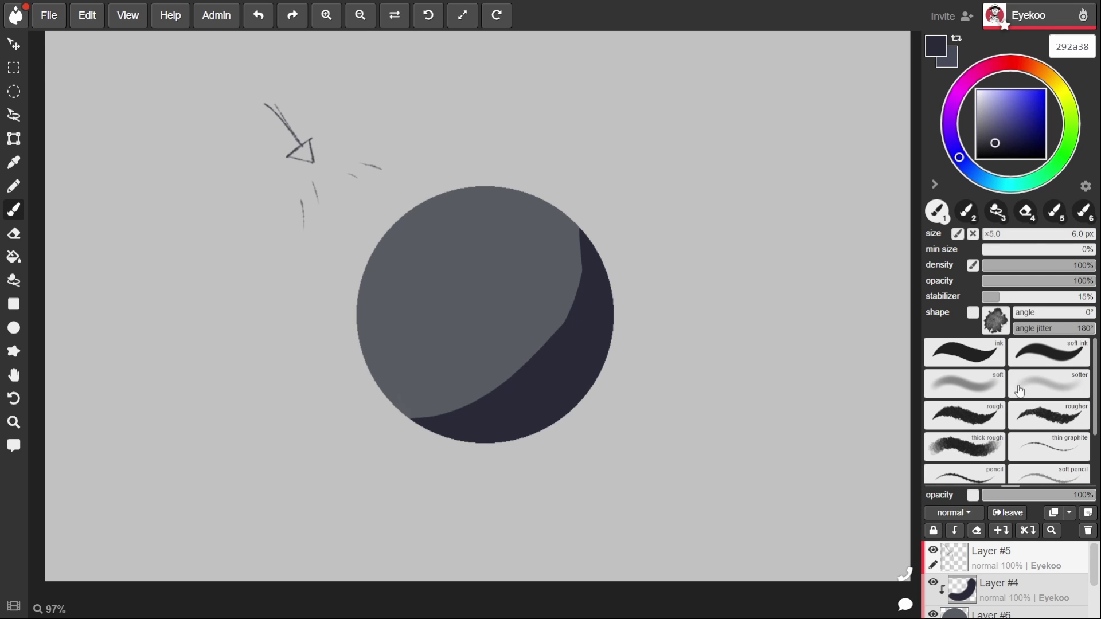
- Select the clipped shadow layer, leave its name blank, and set the brush colour to pale yellow-green dae6a8
double_click(1048, 583)
mouse_move(971, 187)
mouse_down()
mouse_move(970, 176)
mouse_move(1019, 187)
mouse_move(1053, 79)
mouse_move(1001, 96)
mouse_move(1068, 106)
mouse_up()
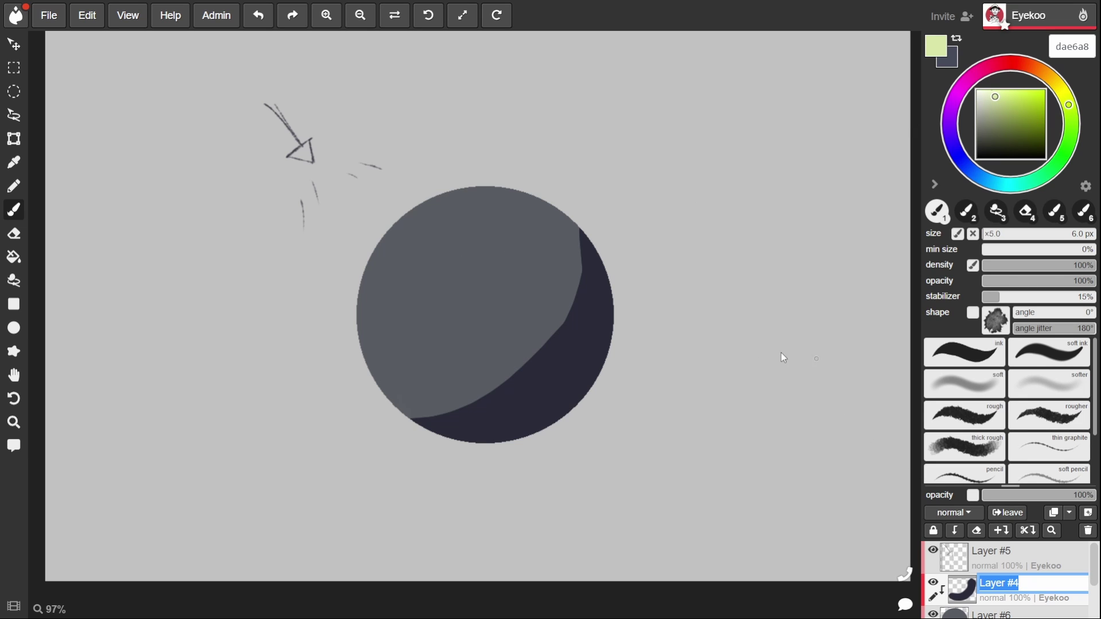
text(]])
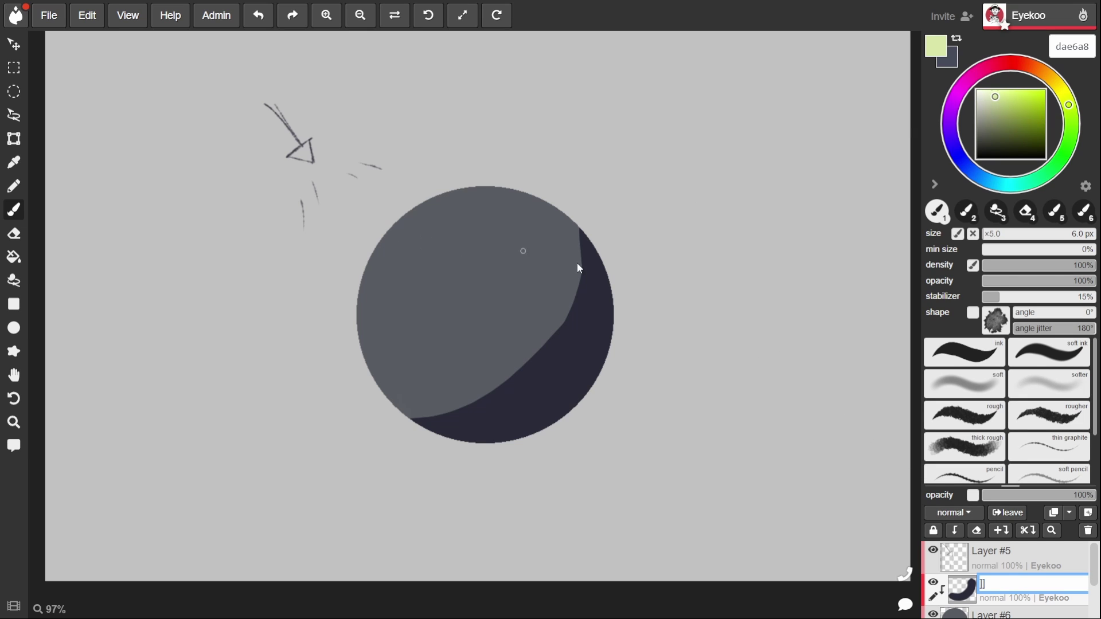
key(Return)
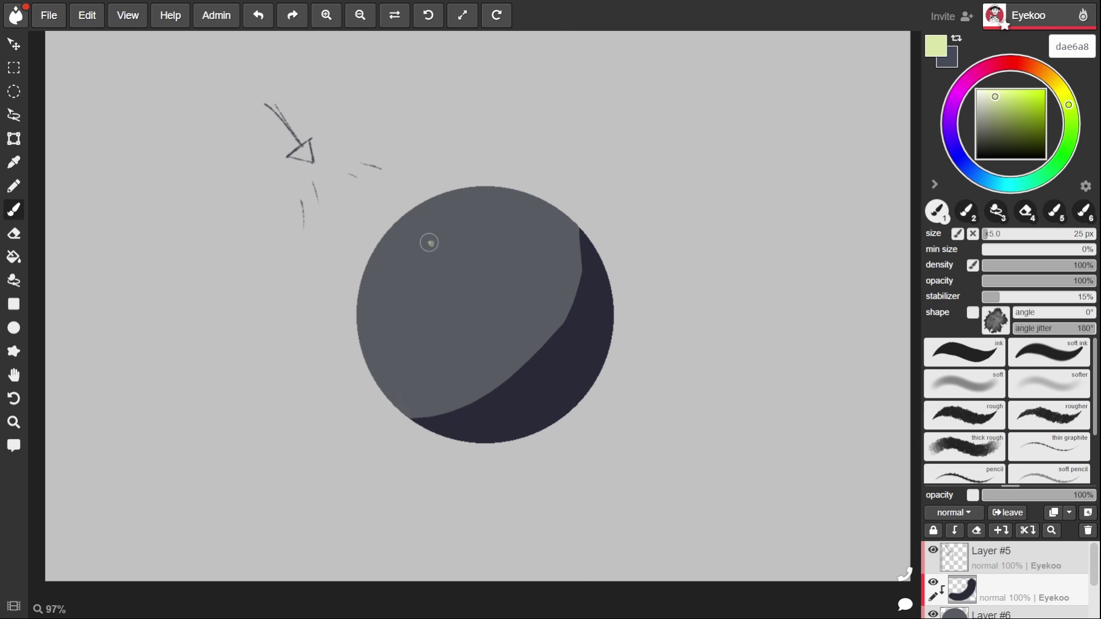
- Paint a small highlight dot on the circle's upper left at 25 px, going over it with the ink brush
click(431, 241)
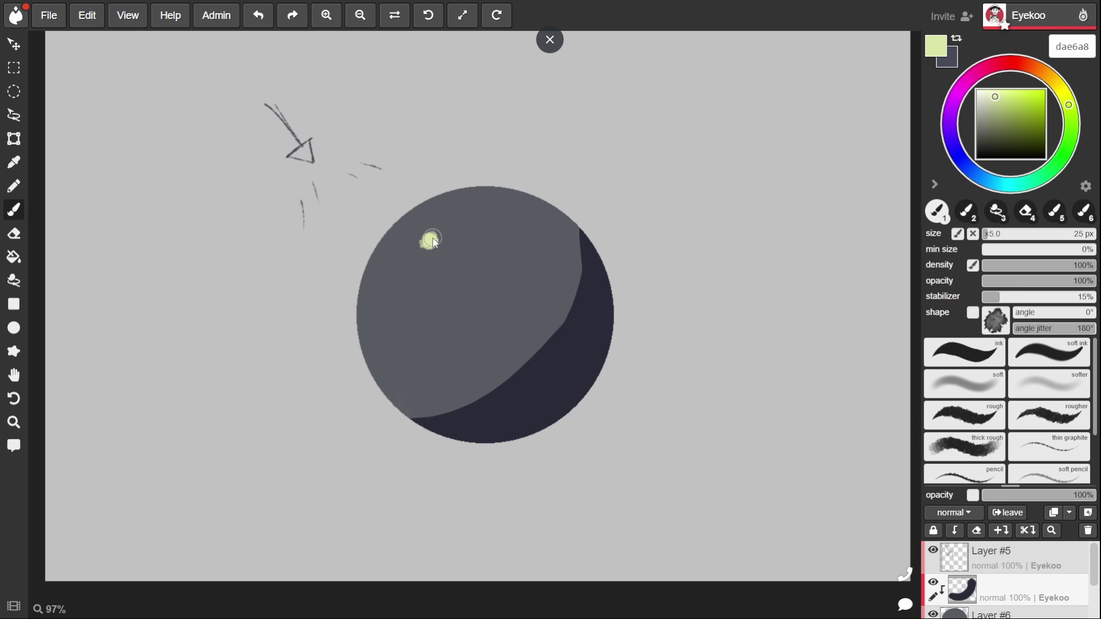
click(964, 352)
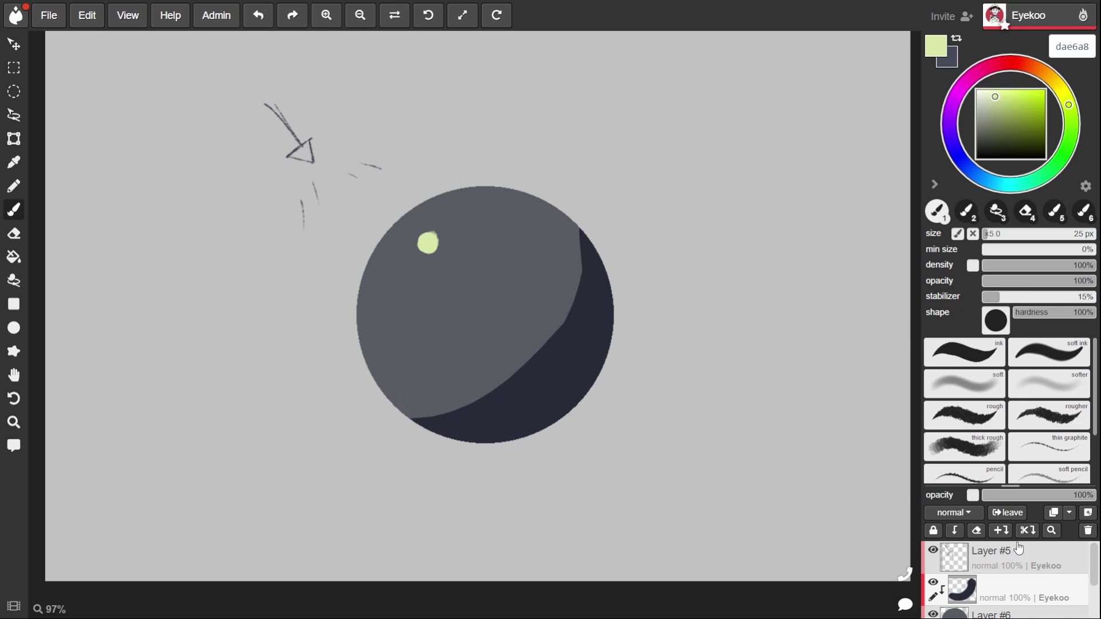
- Clear the clipped layer, sample the circle's grey, and shift the colour to dark blue-violet 35354e
click(976, 530)
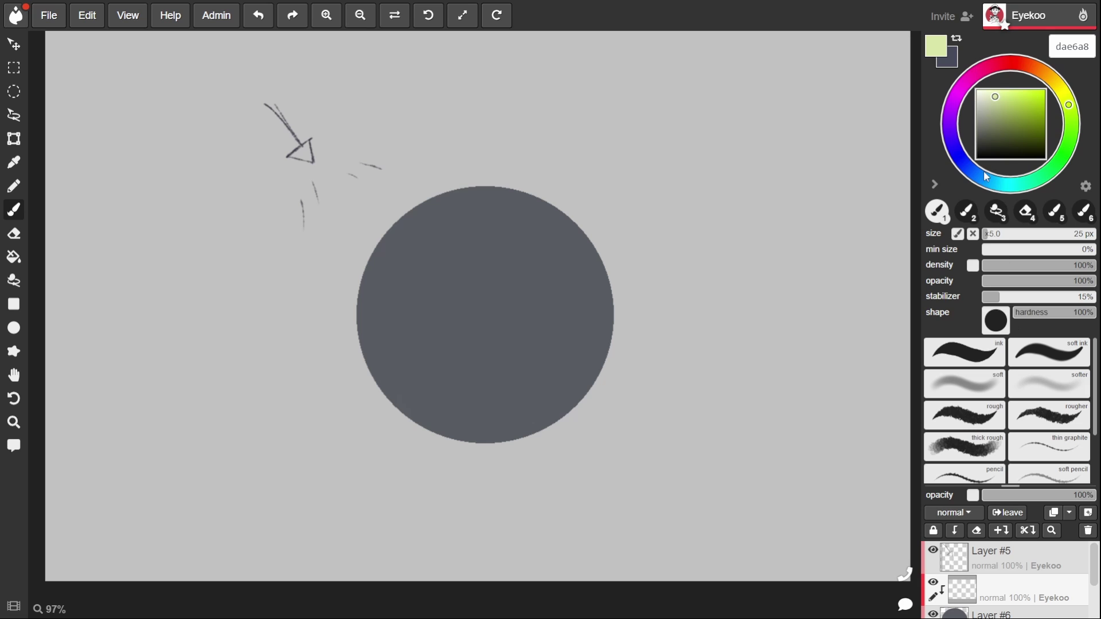
alt+click(545, 336)
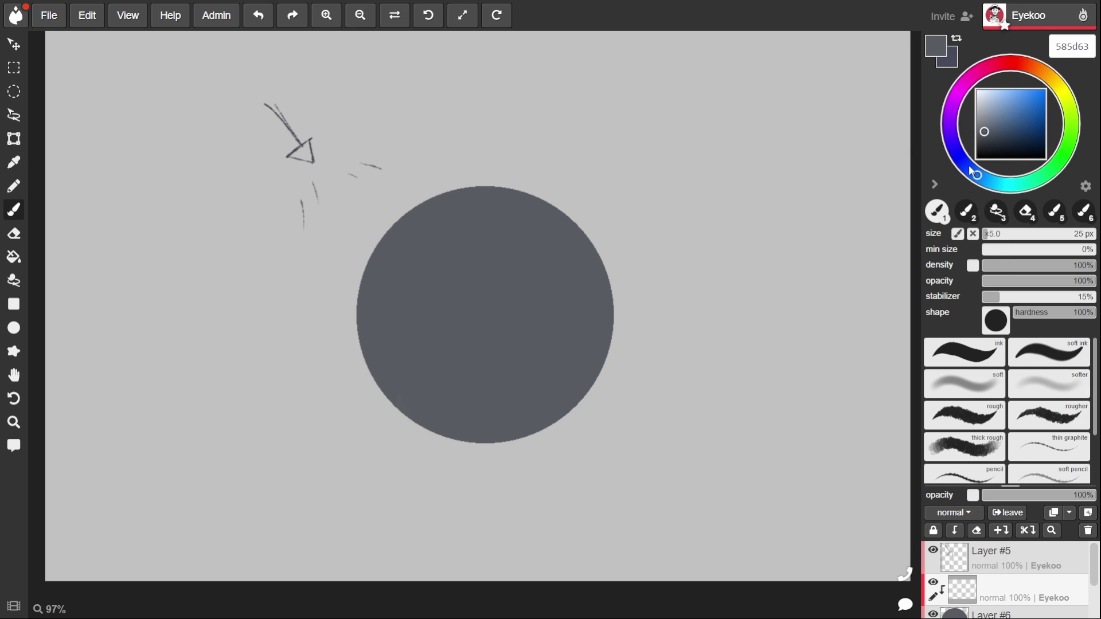
drag(968, 164, 963, 156)
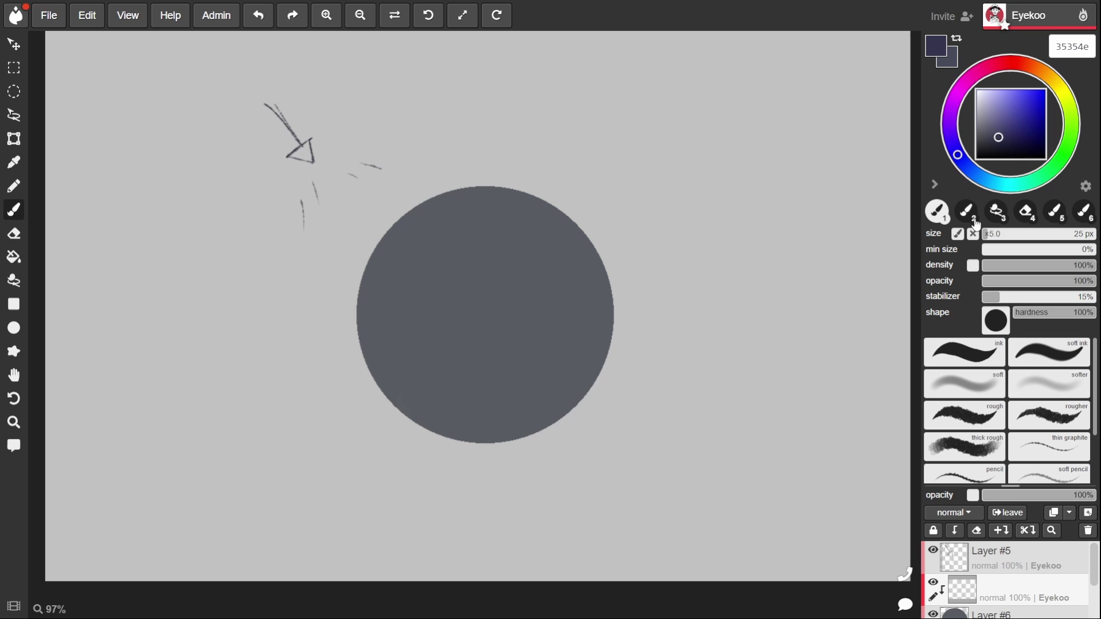
- Compare a softer-brush stroke with an ink-brush stroke on the circle at 25 px, and undo the ink stroke
click(1041, 389)
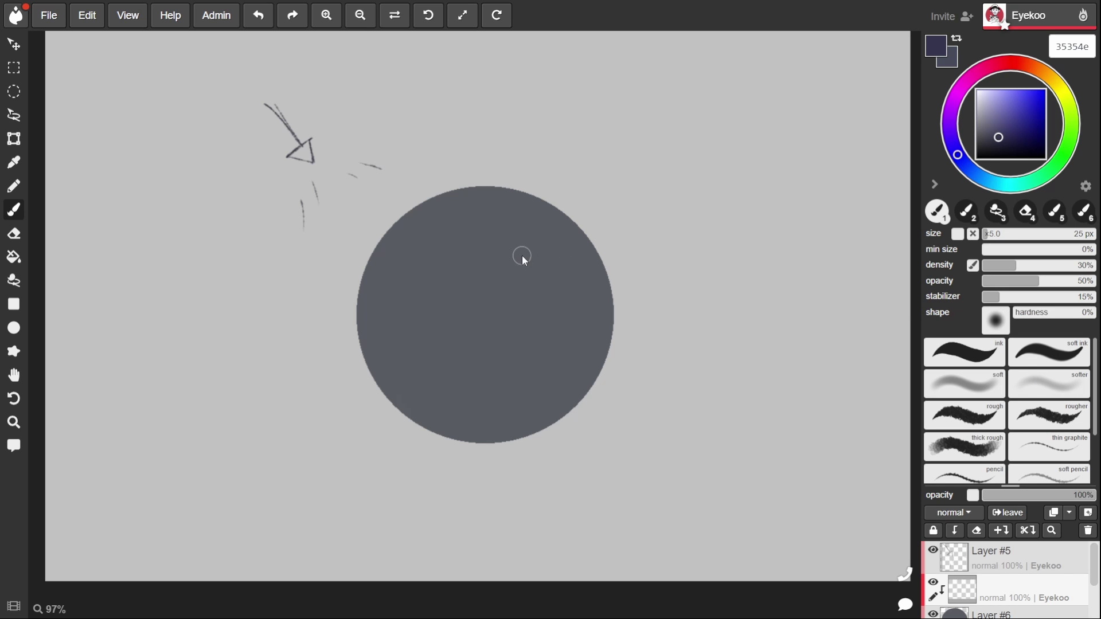
mouse_move(522, 256)
mouse_down()
mouse_move(522, 324)
mouse_move(523, 280)
mouse_up()
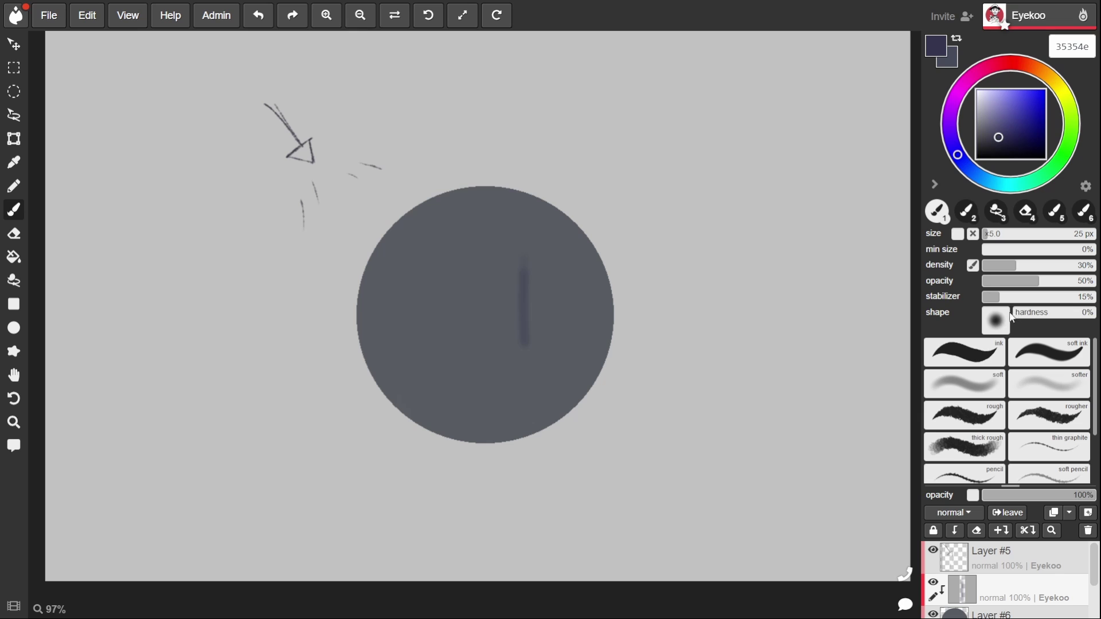
click(973, 361)
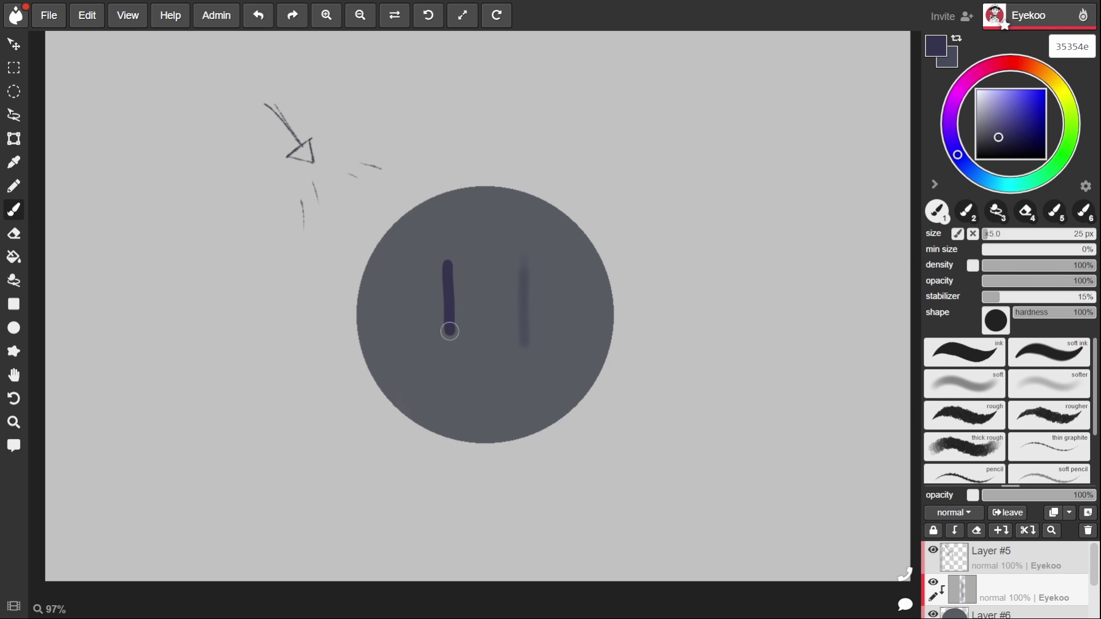
key(ctrl+z)
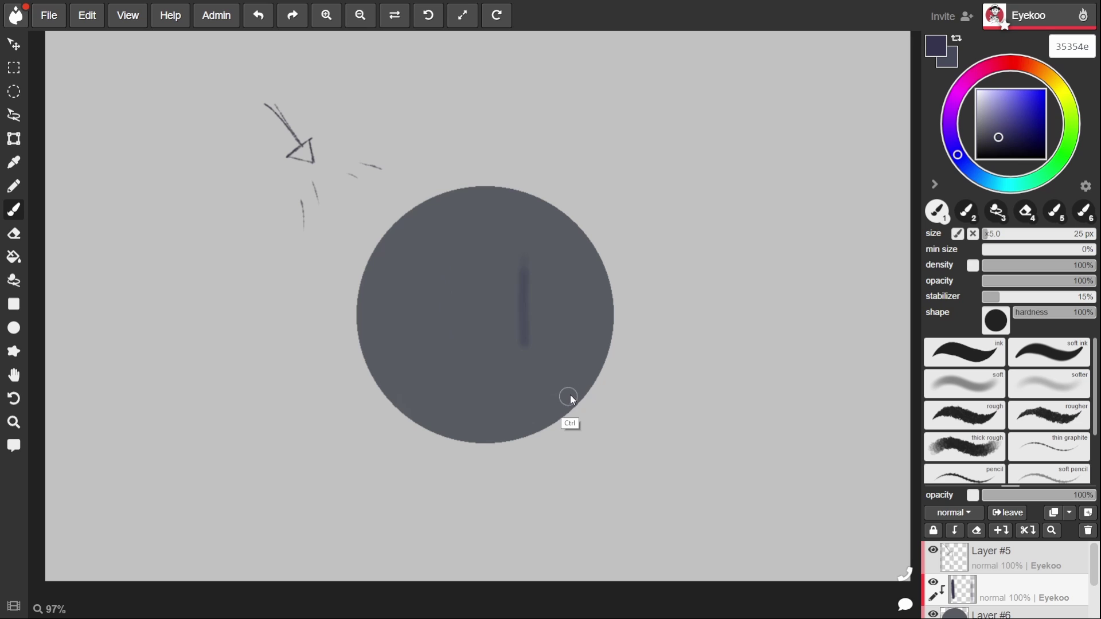
- Undo the remaining test stroke and set up a soft brush at 350 px with 19% opacity
click(953, 383)
key(ctrl+z)
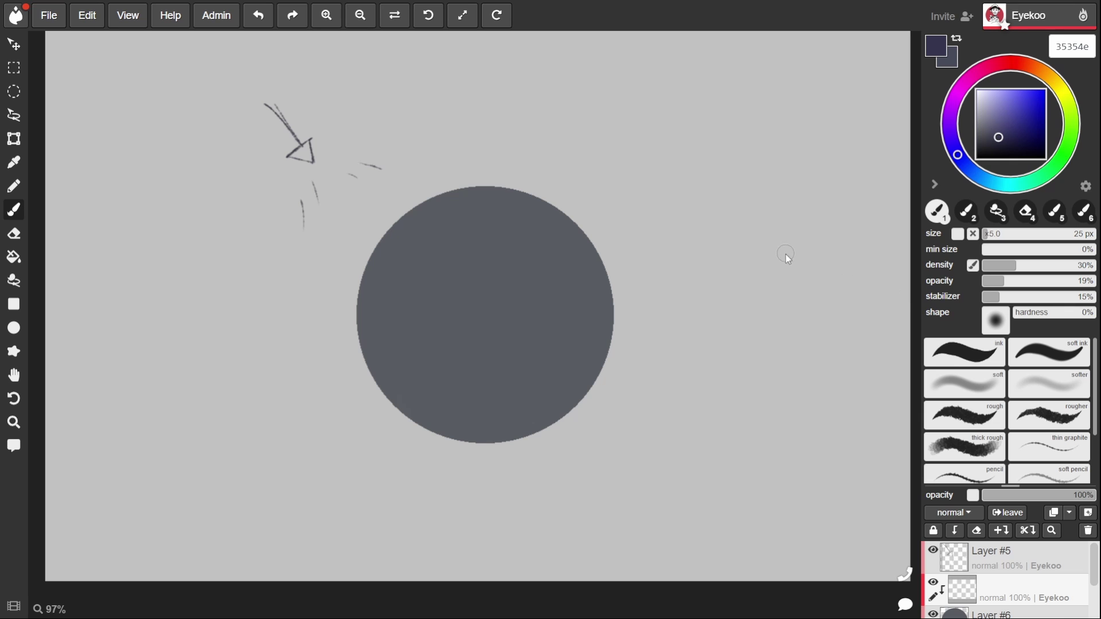
key(bracketright)
key(bracketright)
key(bracketright)
key(bracketright)
key(bracketright)
key(bracketright)
key(bracketright)
key(bracketright)
key(bracketright)
key(bracketright)
key(bracketright)
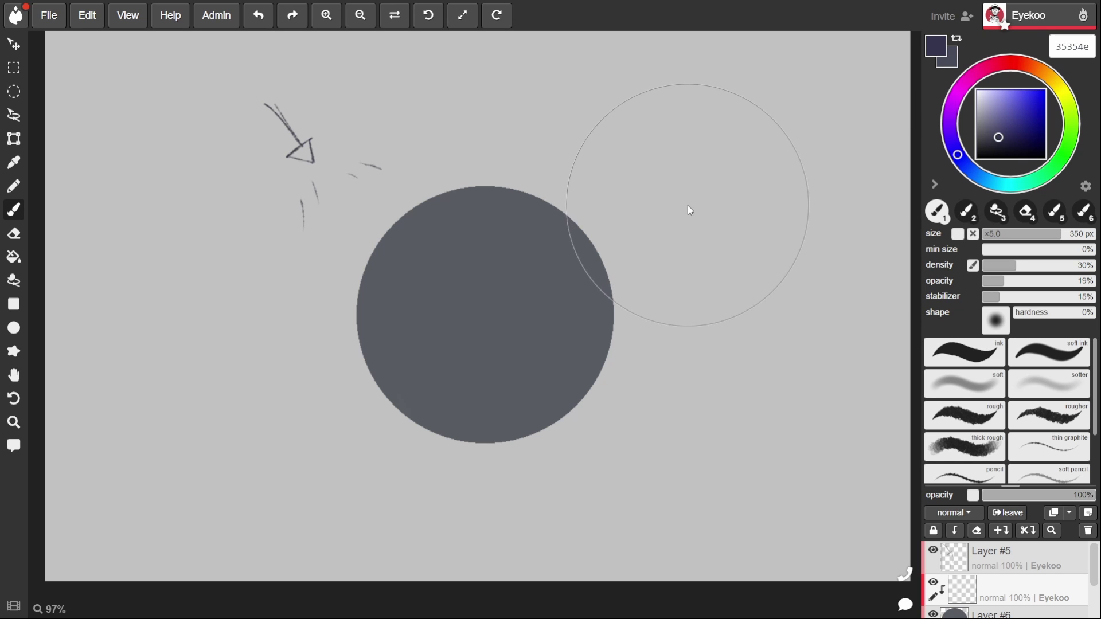
- Shade the circle's lower right with broad soft strokes, deepening the edge with the darker blue 1a1b32
mouse_move(687, 256)
mouse_down()
mouse_move(484, 430)
mouse_move(577, 285)
mouse_move(570, 361)
mouse_move(485, 450)
mouse_move(656, 234)
mouse_move(602, 356)
mouse_move(644, 226)
mouse_move(337, 408)
mouse_up()
mouse_move(649, 288)
mouse_down()
mouse_move(648, 260)
mouse_move(580, 444)
mouse_move(634, 306)
mouse_move(627, 334)
mouse_move(618, 331)
mouse_move(650, 308)
mouse_move(609, 285)
mouse_move(499, 342)
mouse_move(508, 282)
mouse_move(479, 356)
mouse_move(497, 363)
mouse_up()
mouse_move(579, 366)
mouse_down()
mouse_move(684, 254)
mouse_move(682, 302)
mouse_move(705, 281)
mouse_move(663, 344)
mouse_move(693, 326)
mouse_up()
click(1008, 144)
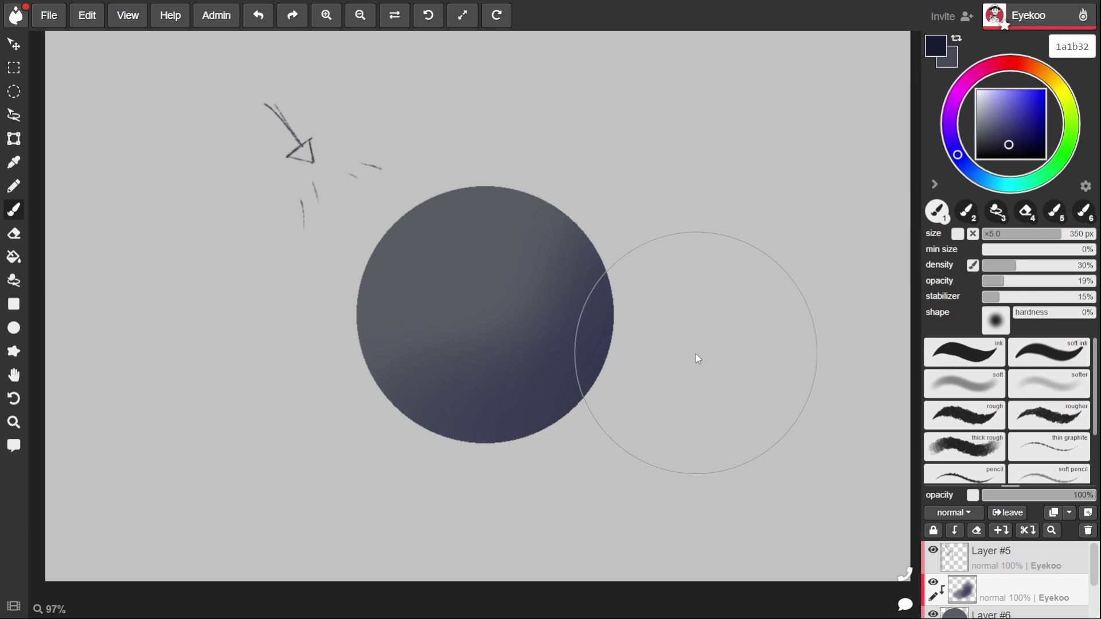
mouse_move(708, 330)
mouse_down()
mouse_move(678, 283)
mouse_move(646, 300)
mouse_move(432, 487)
mouse_move(632, 401)
mouse_move(437, 457)
mouse_move(613, 381)
mouse_up()
- Paint a soft pale-yellow f1e9b6 glow on the circle's upper left with the brush enlarged to about 160 px
drag(1059, 130, 1057, 85)
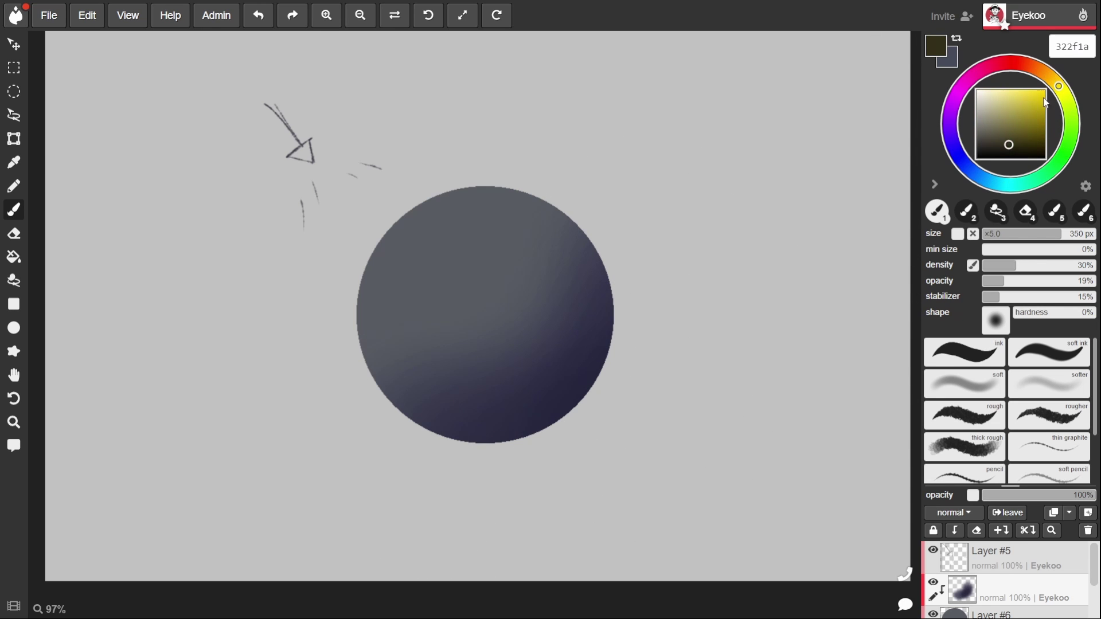
click(993, 94)
key(bracketleft)
key(bracketleft)
key(bracketleft)
key(bracketleft)
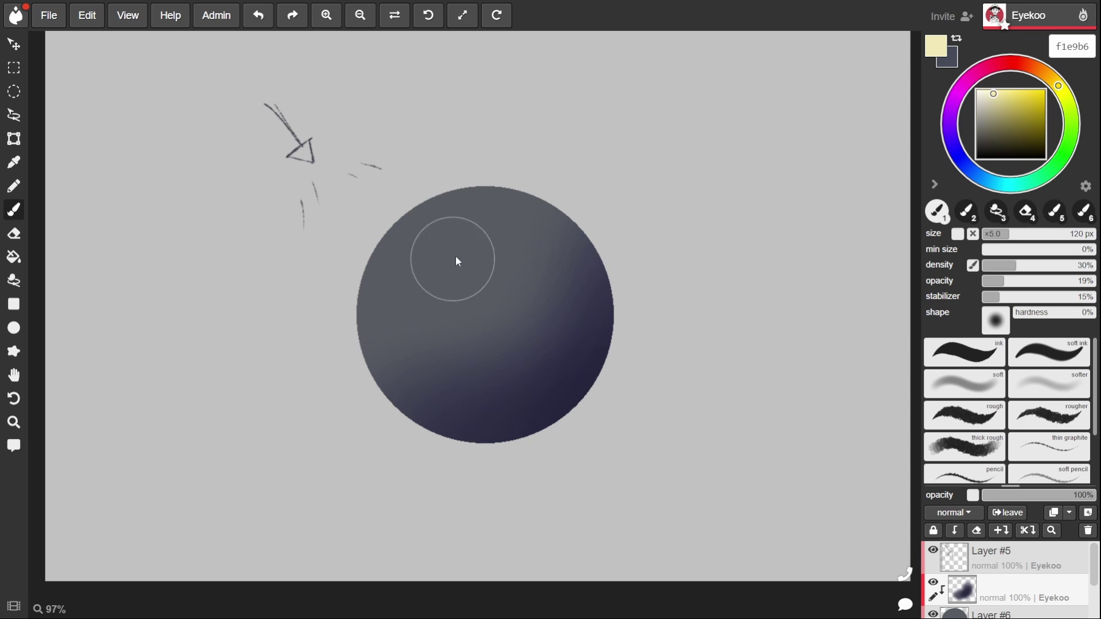
key(bracketright)
key(bracketright)
key(bracketright)
key(bracketright)
key(bracketright)
key(bracketright)
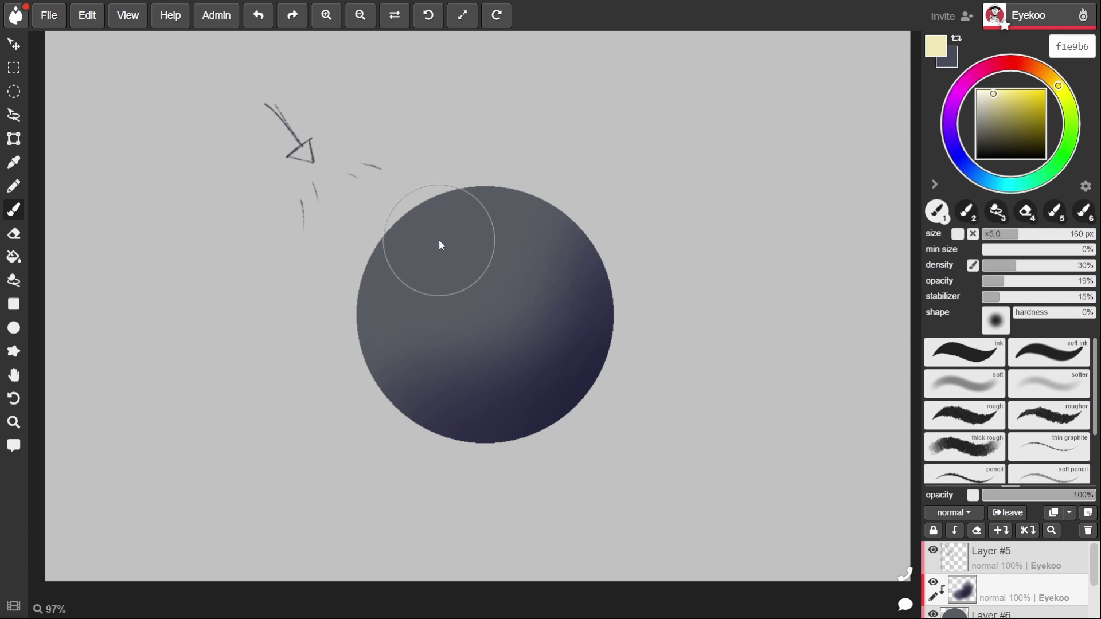
mouse_move(406, 215)
mouse_down()
mouse_move(438, 241)
mouse_move(430, 221)
mouse_move(452, 235)
mouse_move(455, 264)
mouse_move(450, 218)
mouse_up()
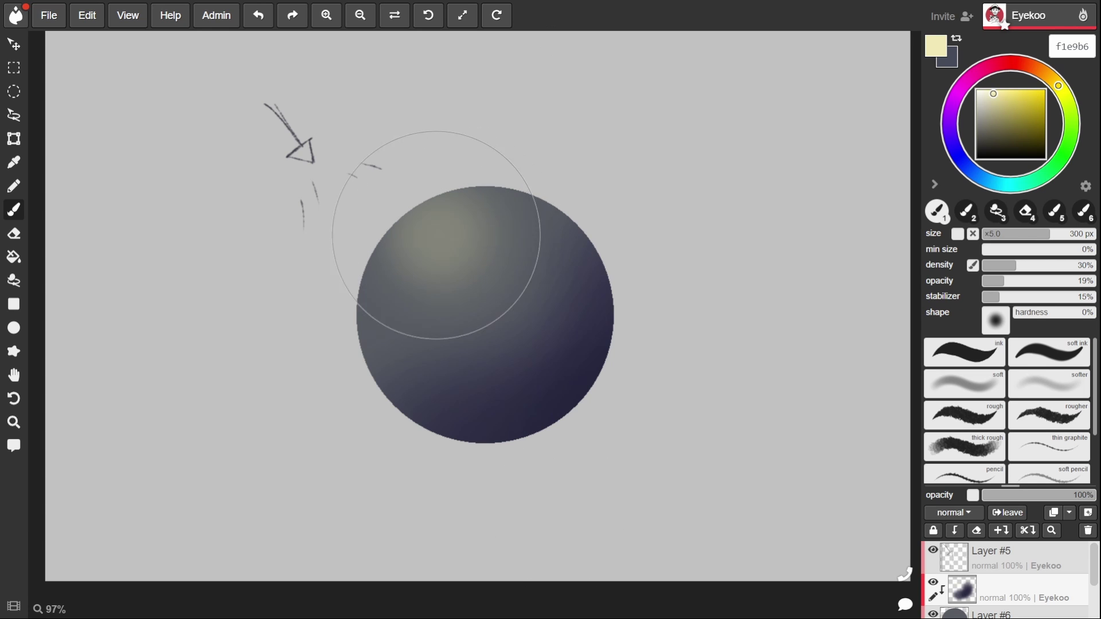
- Widen the yellow glow slightly and dab a small highlight dot at its centre with the brush at 35 px
key(bracketright)
key(bracketright)
key(bracketleft)
key(bracketleft)
key(bracketleft)
key(bracketleft)
key(bracketleft)
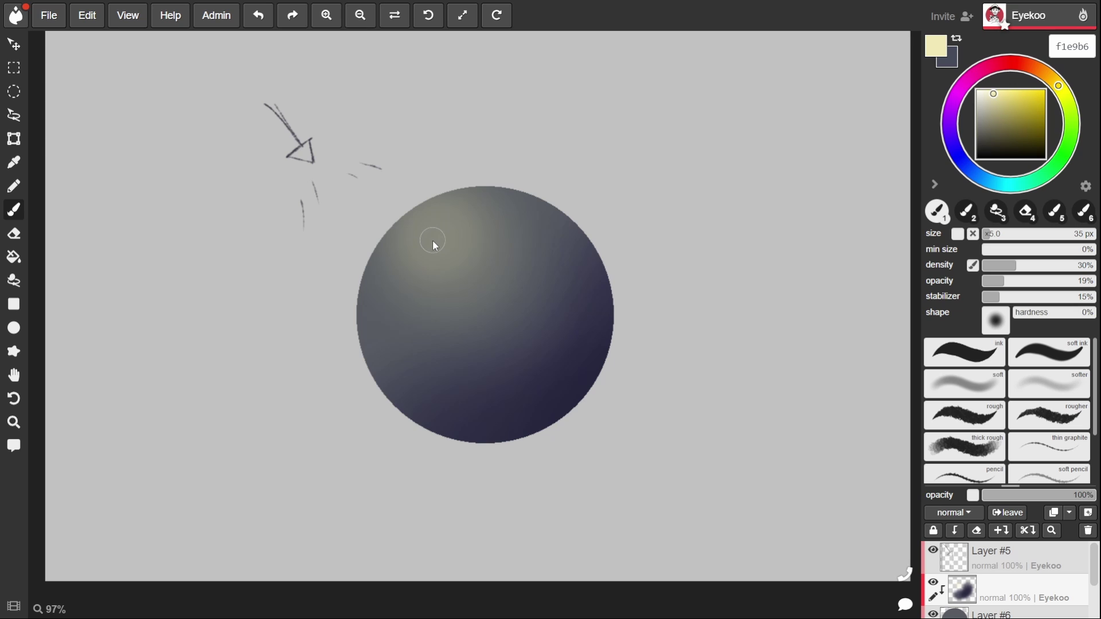
drag(432, 239, 435, 237)
- Sketch two long black light-ray guide lines past the circle's sides on Layer #5 with the thin graphite brush at 6 px
click(1035, 448)
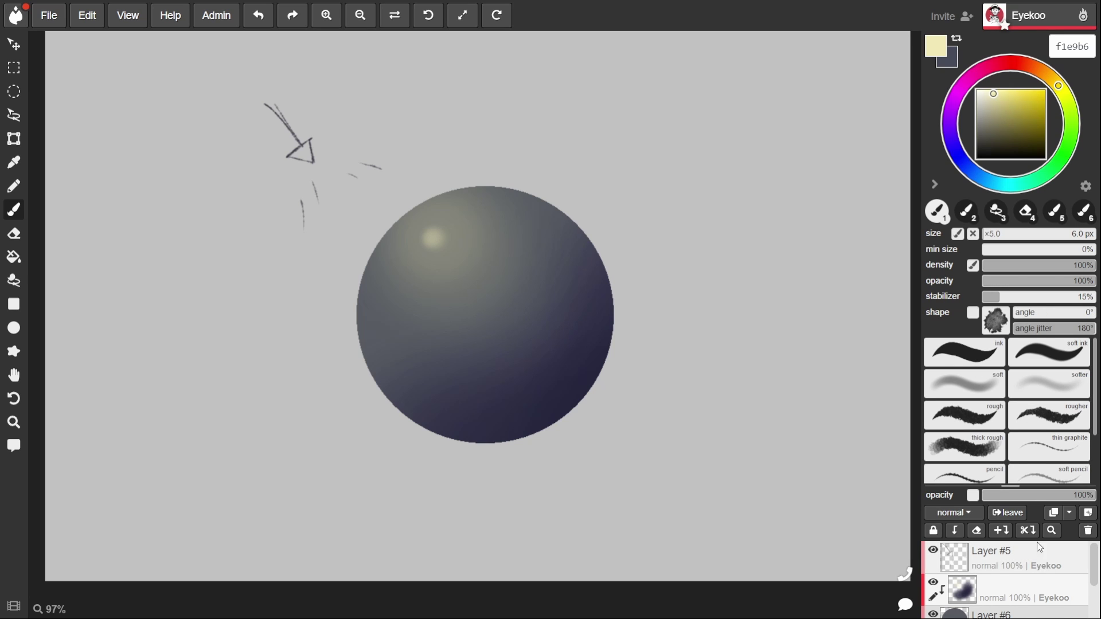
drag(990, 157, 959, 176)
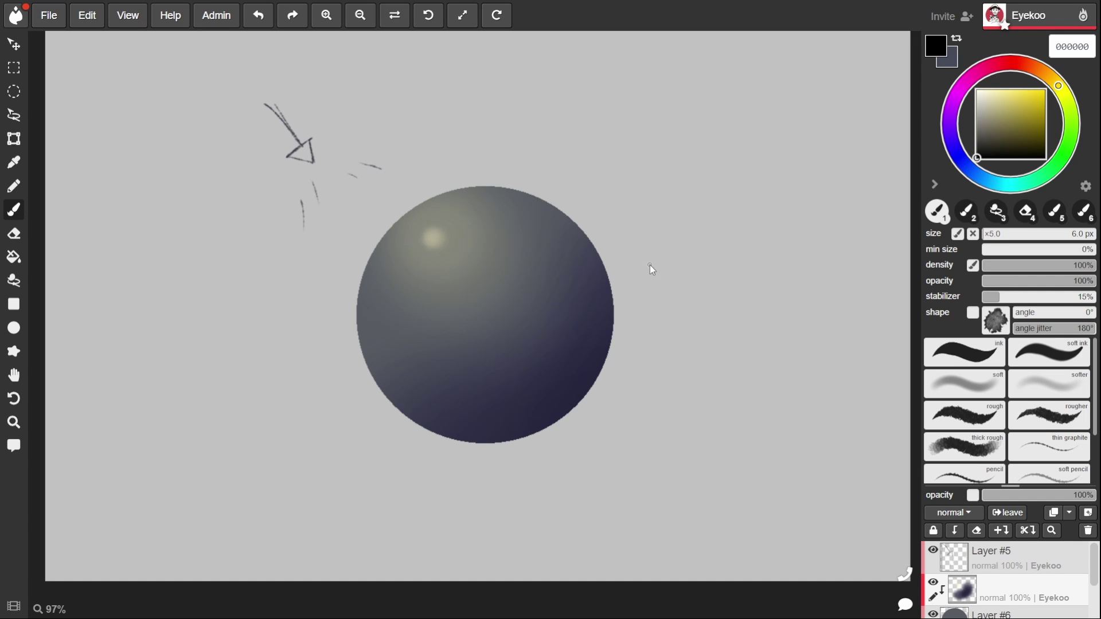
double_click(1053, 554)
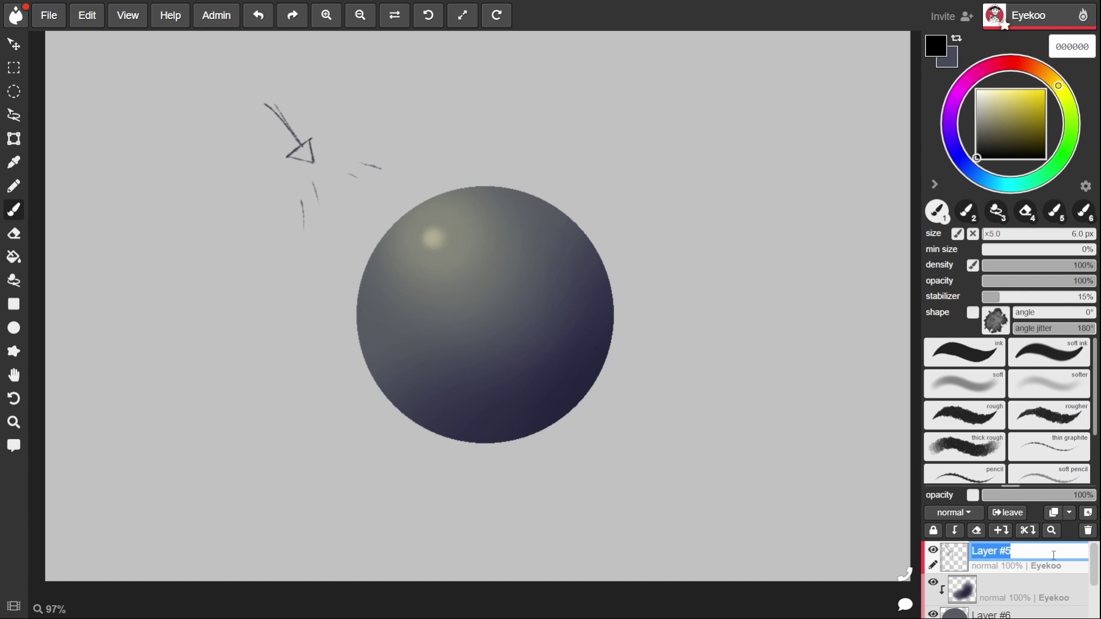
drag(429, 89, 781, 413)
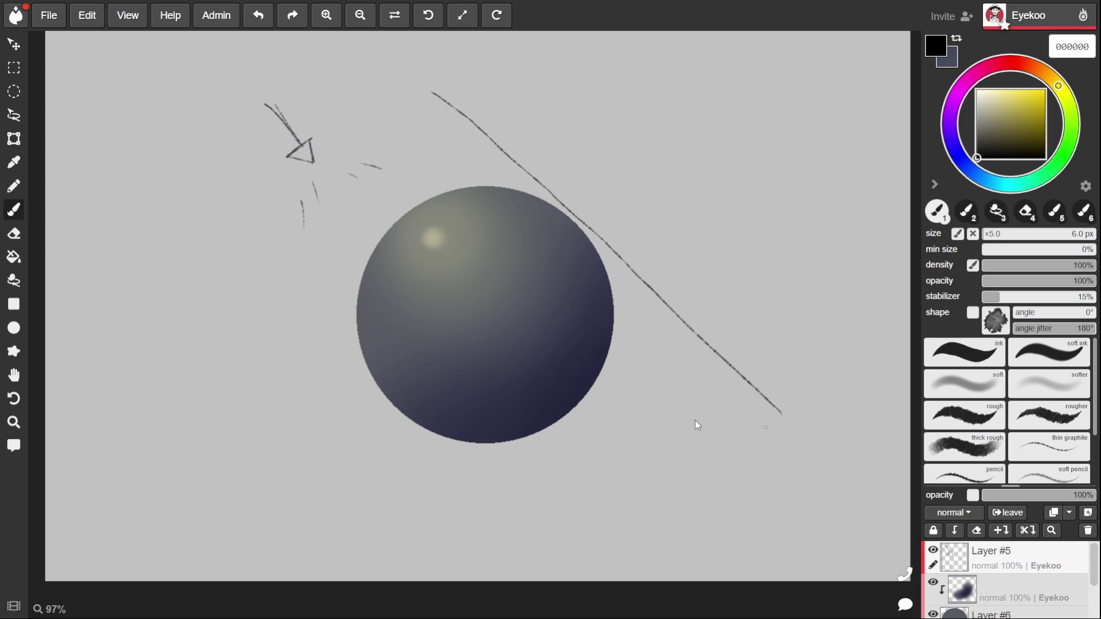
drag(293, 197, 502, 571)
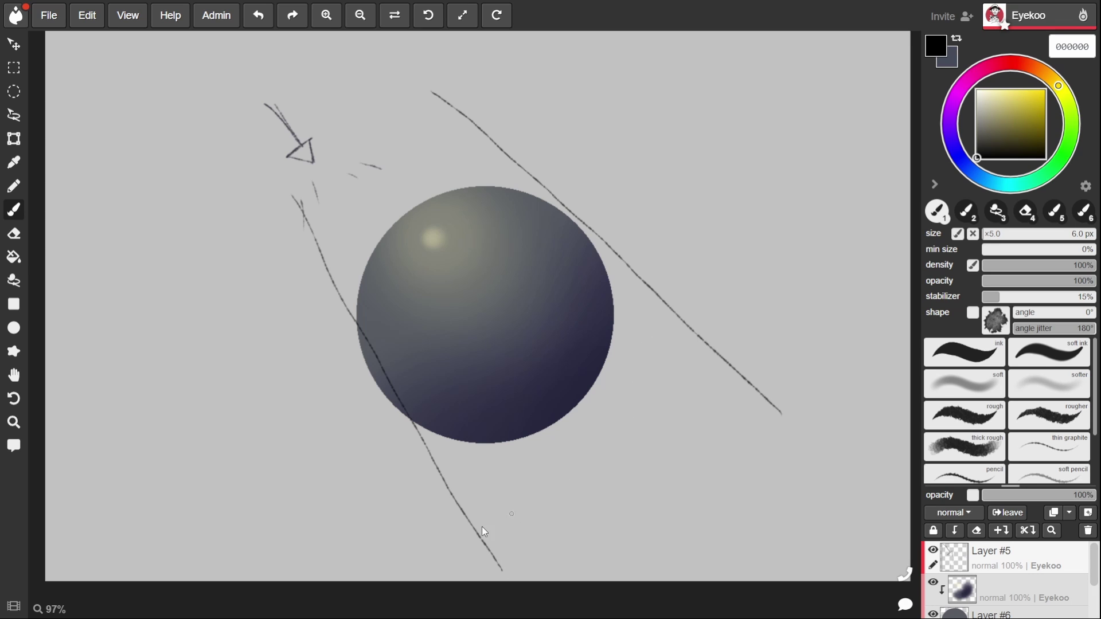
- Sketch a flat shadow ellipse below the circle and bounce-light arrows pointing back towards it from both sides
mouse_move(454, 483)
mouse_down()
mouse_move(618, 490)
mouse_move(554, 461)
mouse_move(481, 497)
mouse_up()
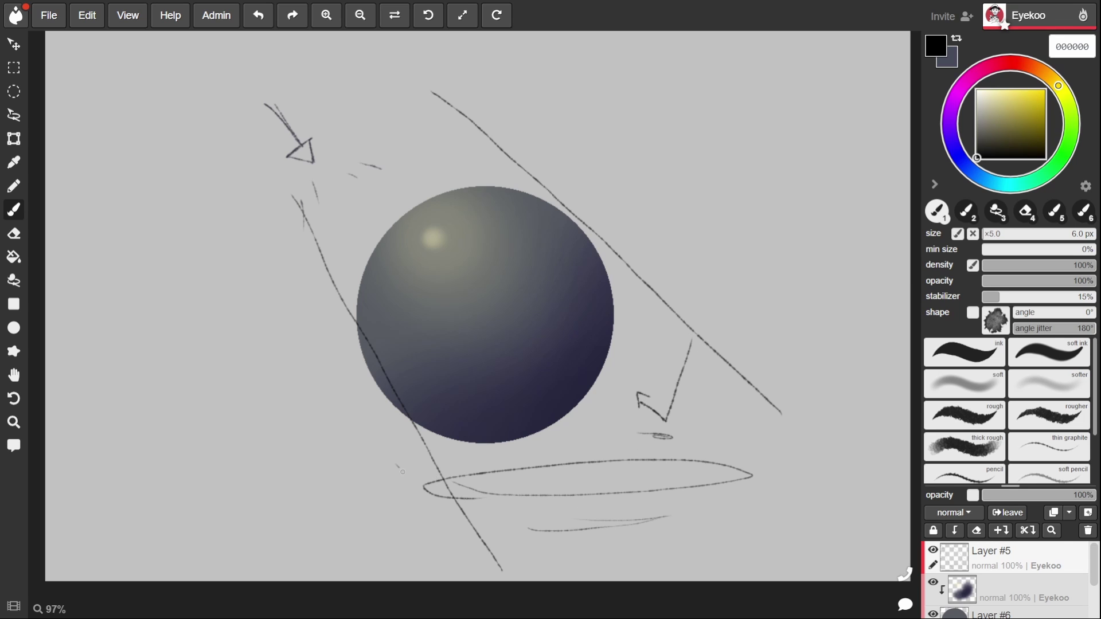
drag(403, 472, 477, 500)
- Paint pale d9d8c7 reflected light along the circle's lower right edge on the clipped layer with the softer brush at 200 px
alt+click(433, 236)
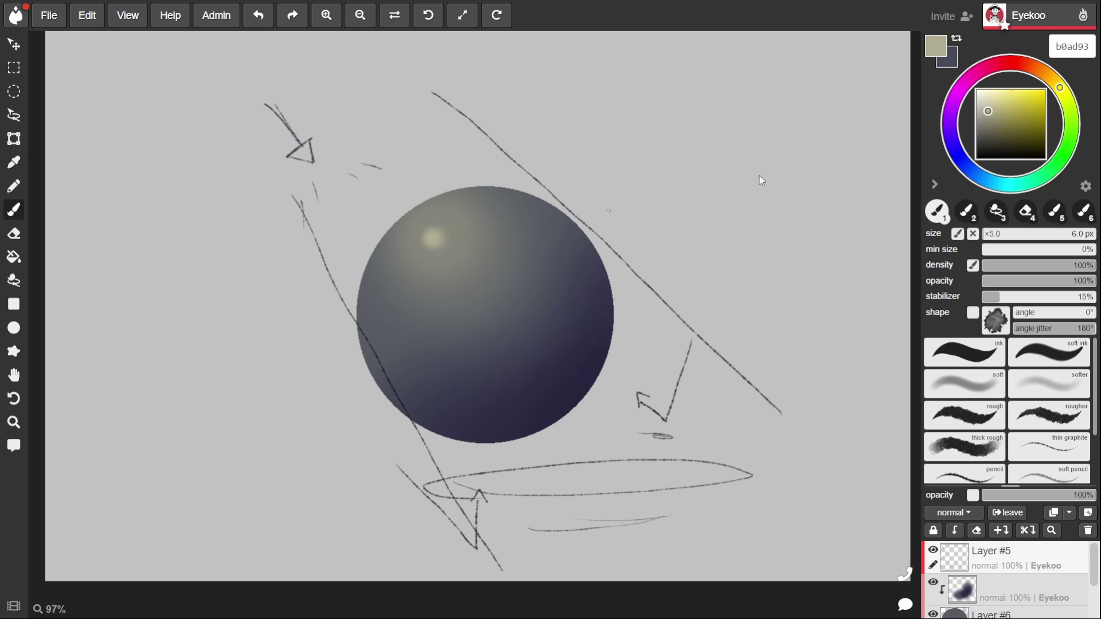
click(1030, 386)
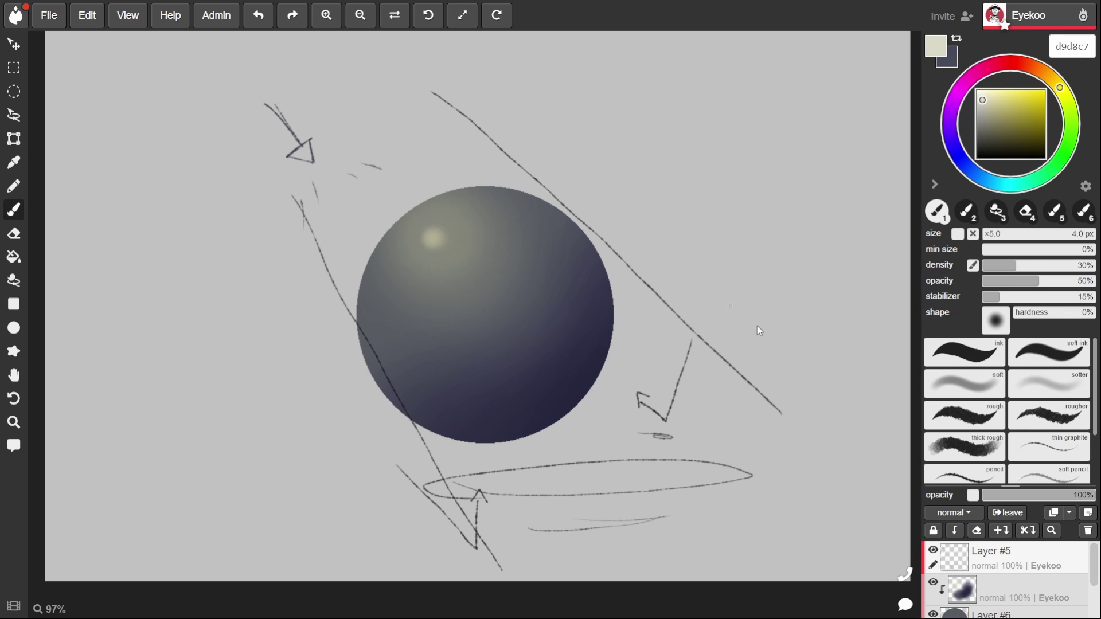
click(1018, 592)
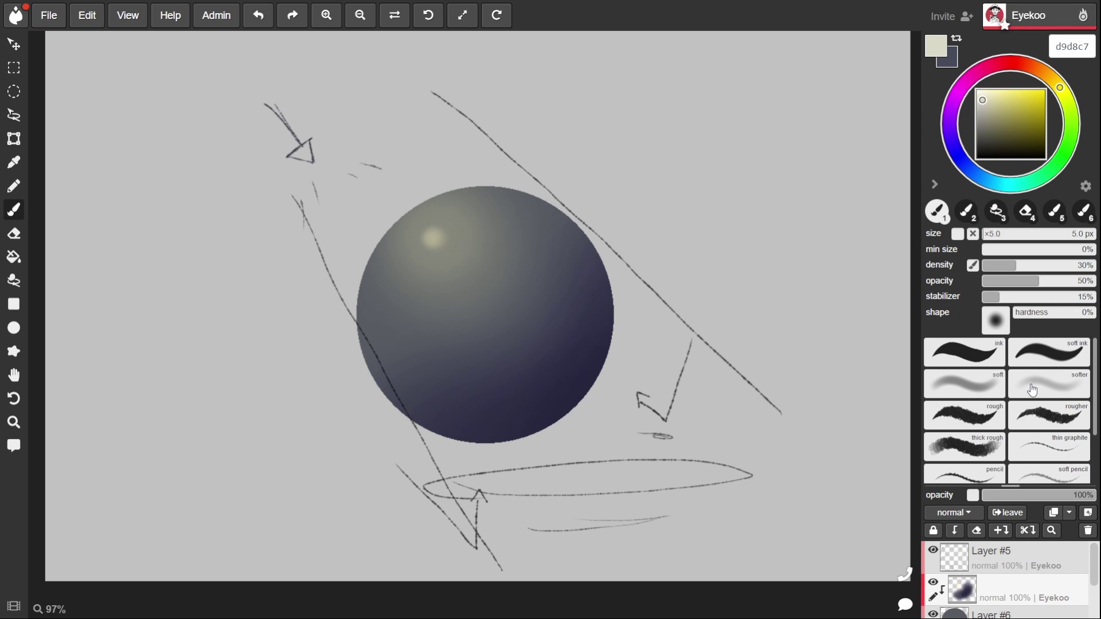
key(bracketright)
key(bracketright)
key(bracketright)
key(bracketright)
key(bracketright)
key(bracketright)
key(bracketright)
key(bracketright)
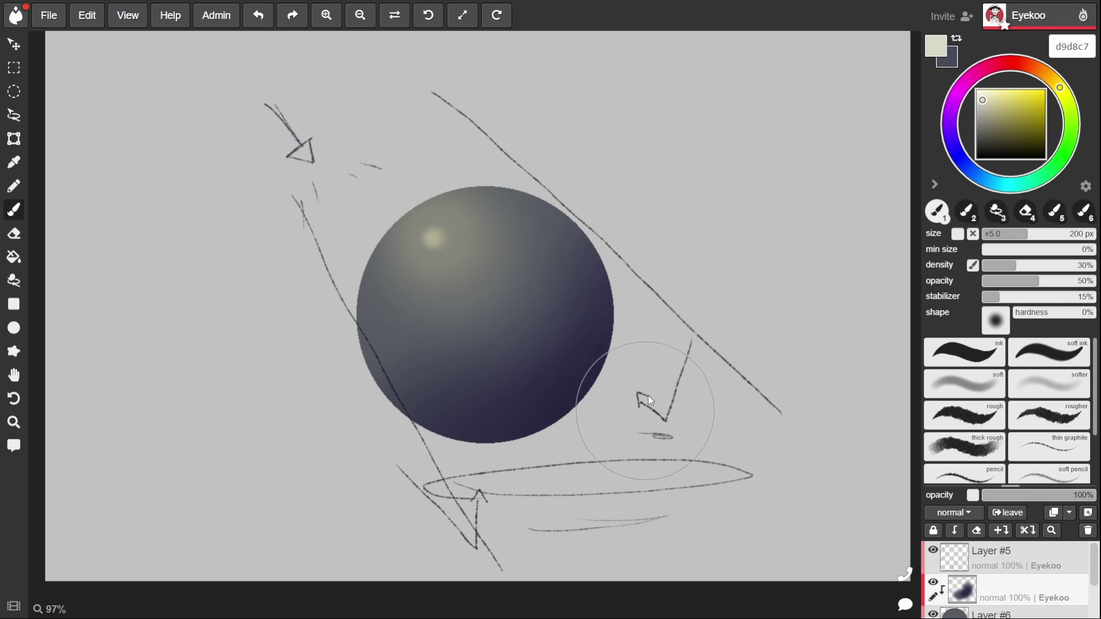
mouse_move(644, 398)
mouse_down()
mouse_move(658, 307)
mouse_move(630, 384)
mouse_up()
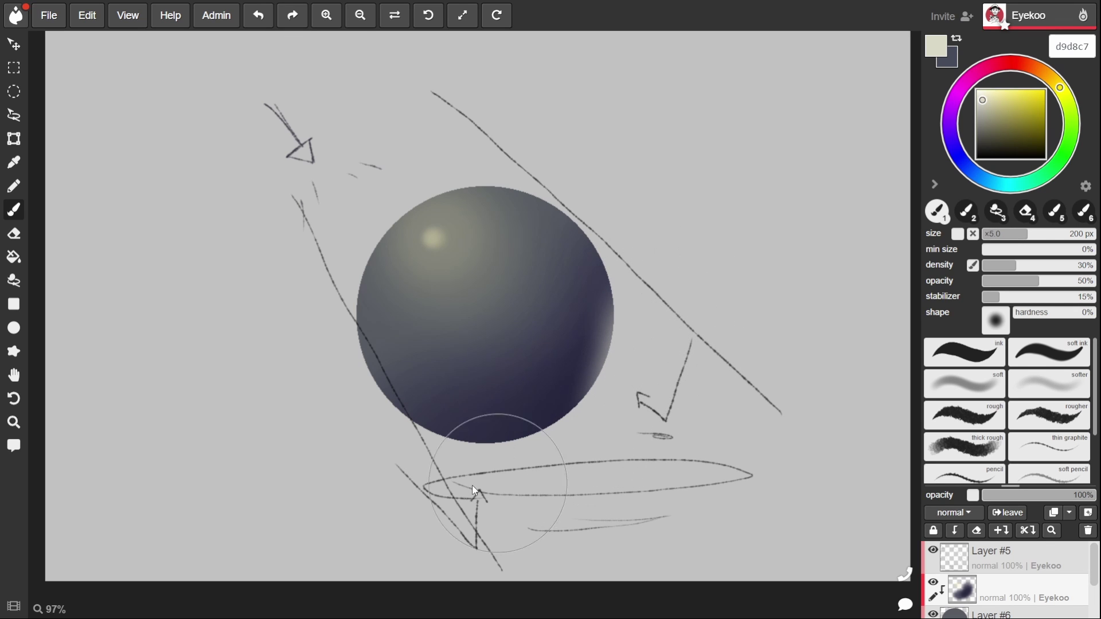
- Try adding reflected light along the circle's bottom edge, and undo it
drag(384, 463, 519, 449)
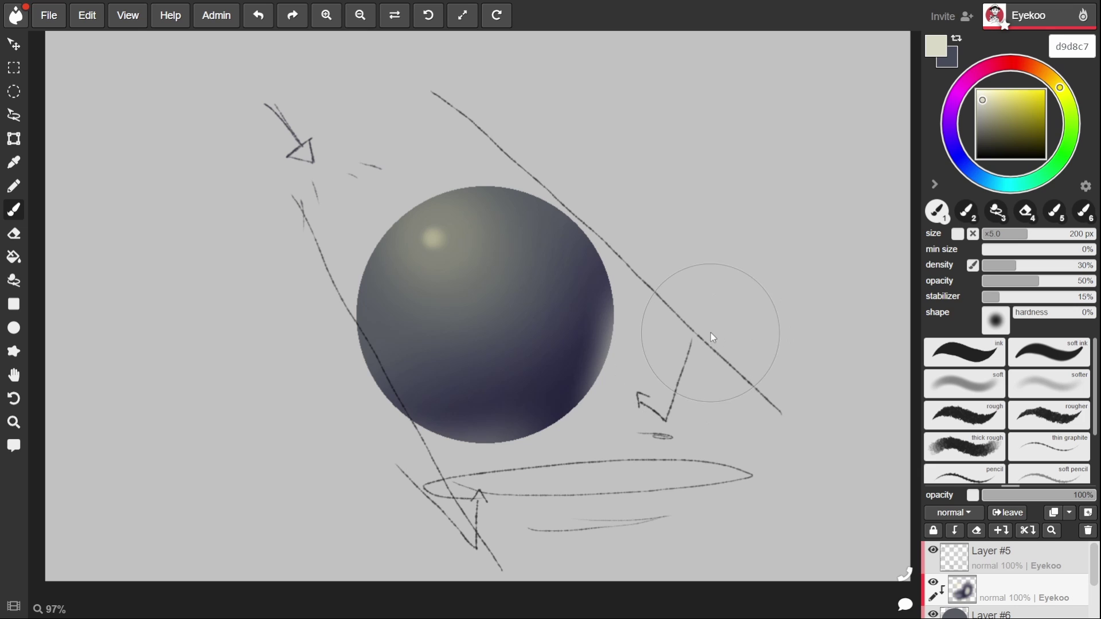
key(ctrl+z)
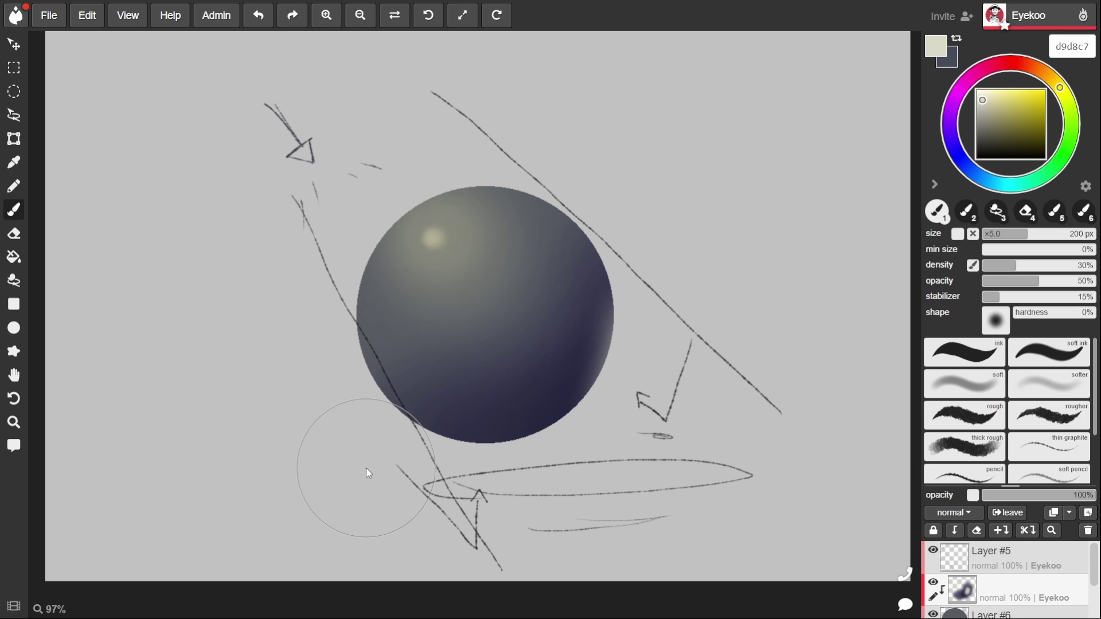
- Lower the brush opacity to 26% and build up the reflected light on the circle's lower right edge
click(1012, 282)
drag(1012, 282, 1011, 282)
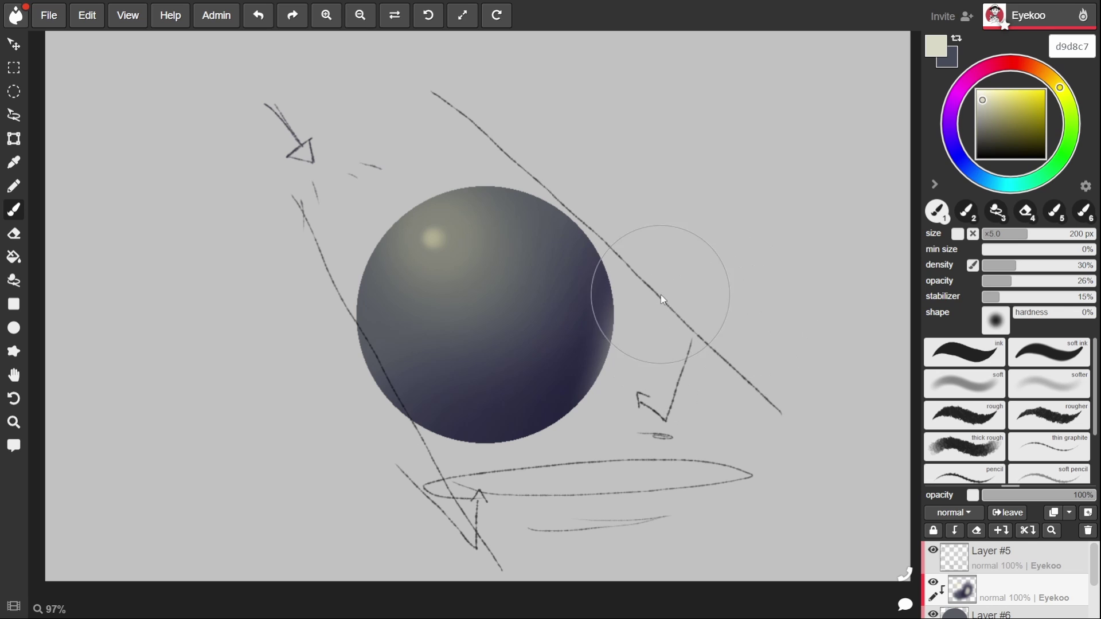
mouse_move(661, 297)
mouse_down()
mouse_move(646, 353)
mouse_move(608, 391)
mouse_up()
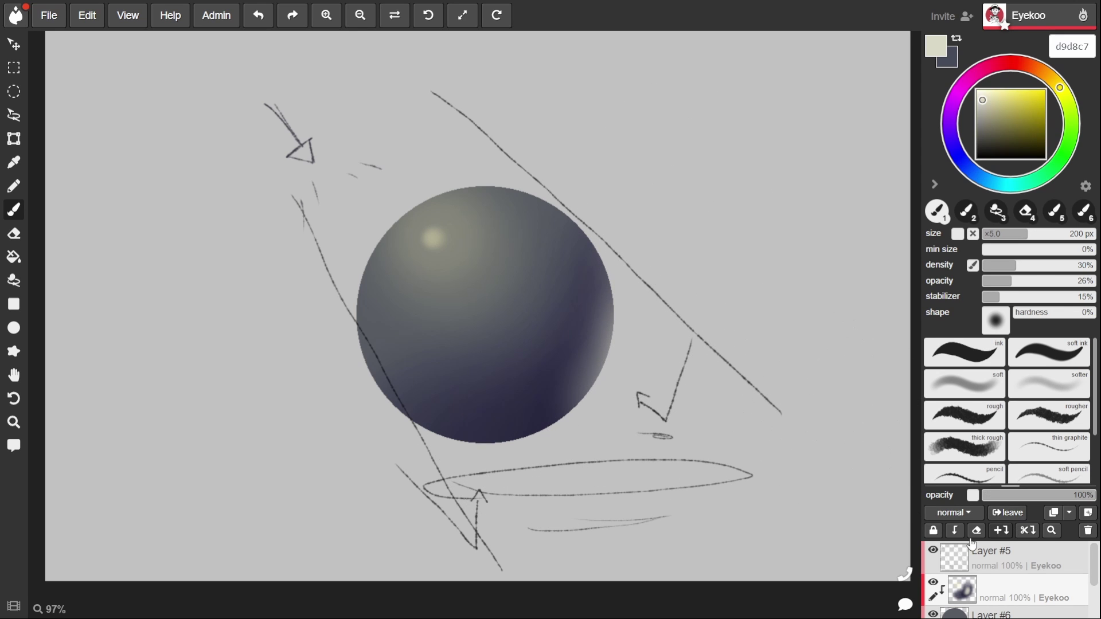
- Hide the sketch layer and draw a flat filled shadow ellipse in 4a4c59 below the sphere on a new layer
click(932, 549)
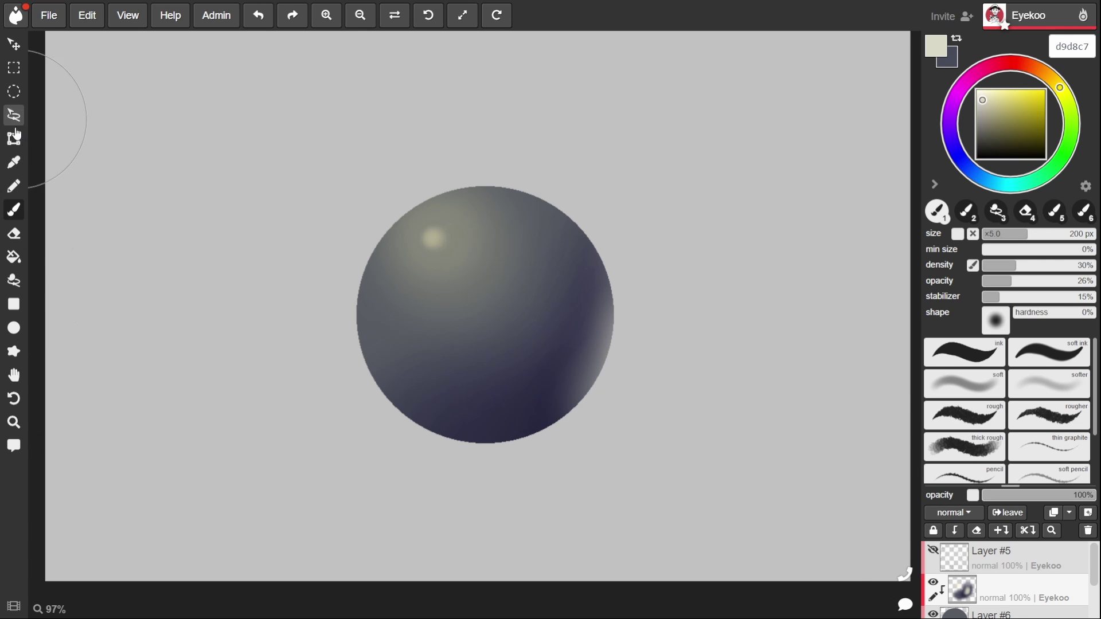
click(14, 330)
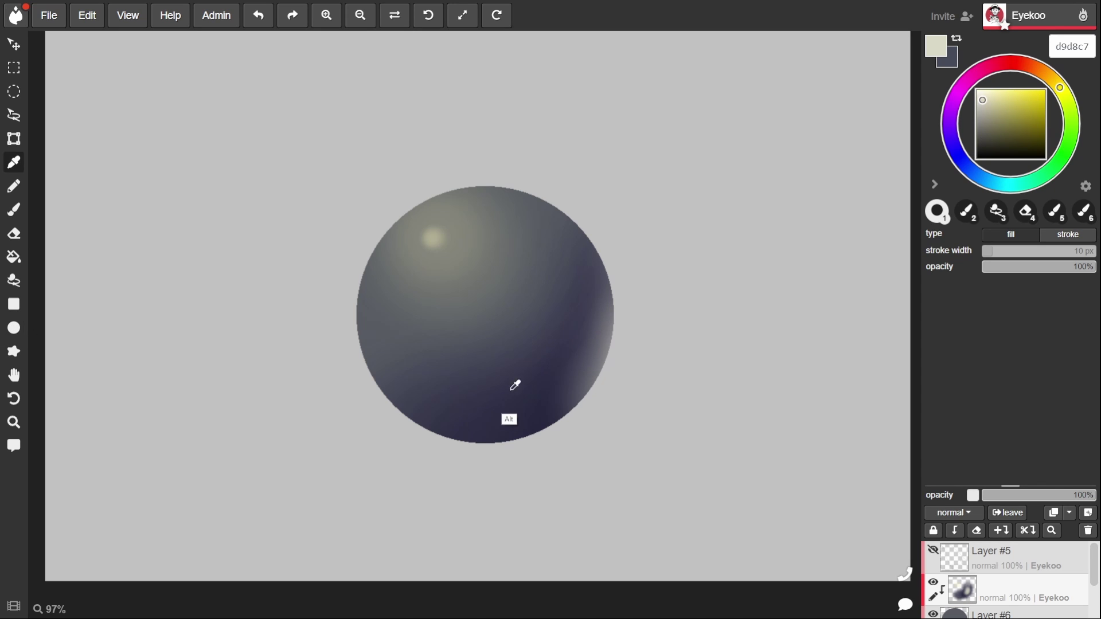
alt+click(528, 395)
drag(991, 143, 988, 136)
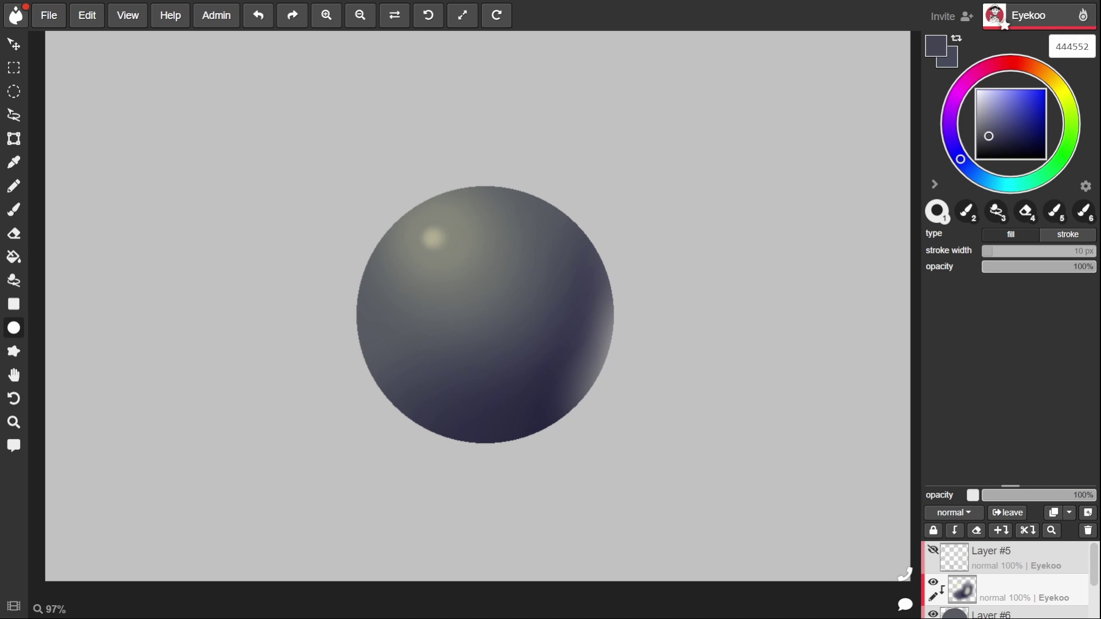
drag(988, 136, 987, 135)
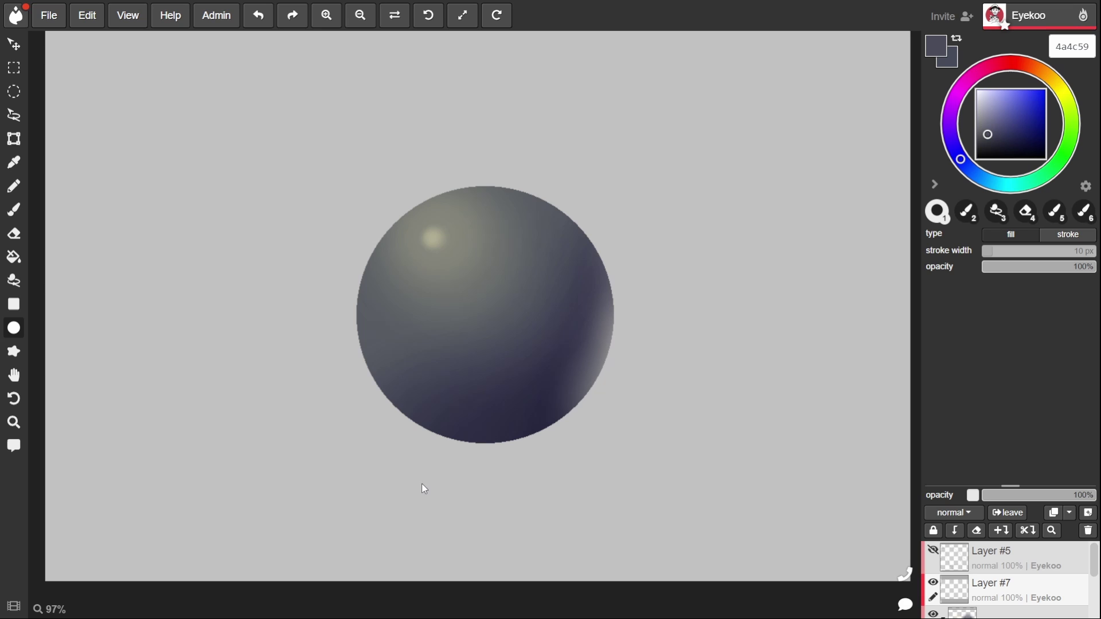
drag(422, 484, 668, 452)
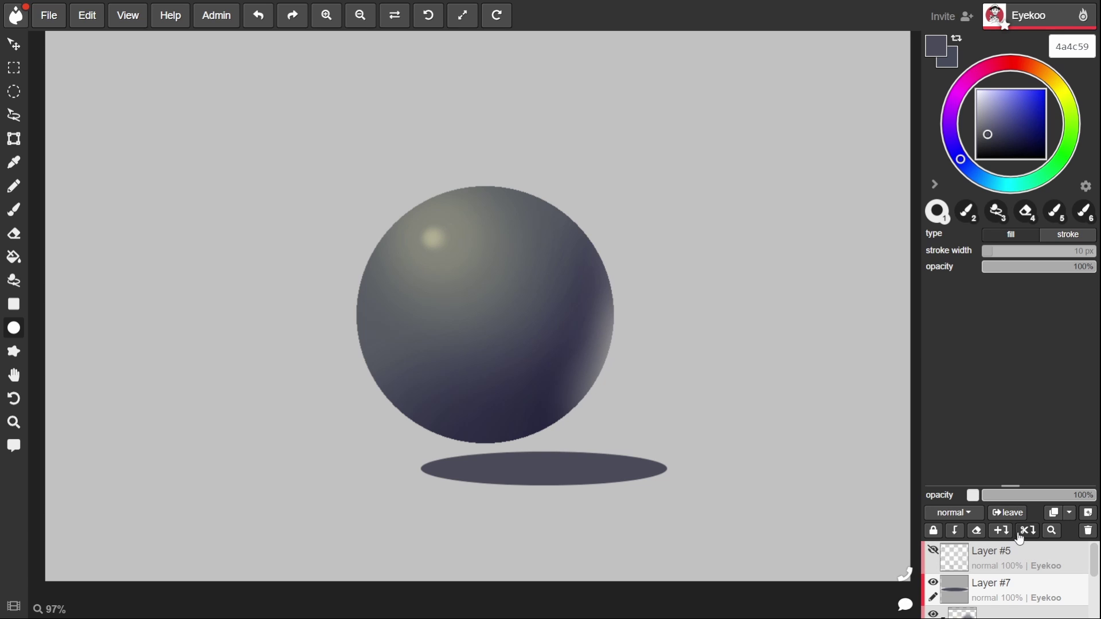
- Fade the outer edges of the cast shadow with a softer eraser at 80 px and 50% opacity
key(e)
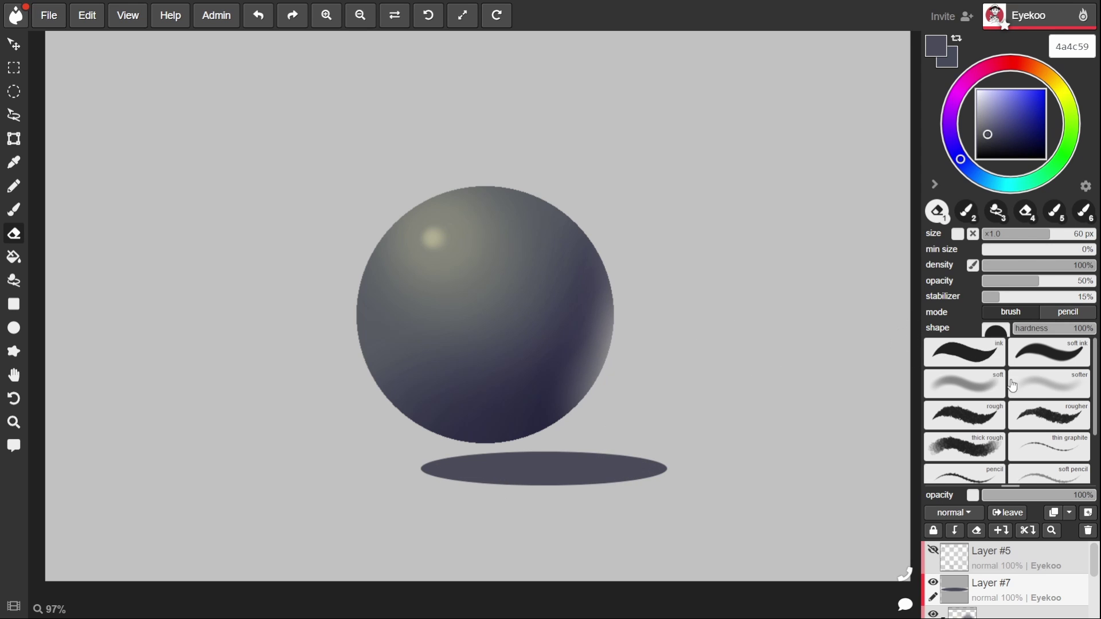
click(1029, 397)
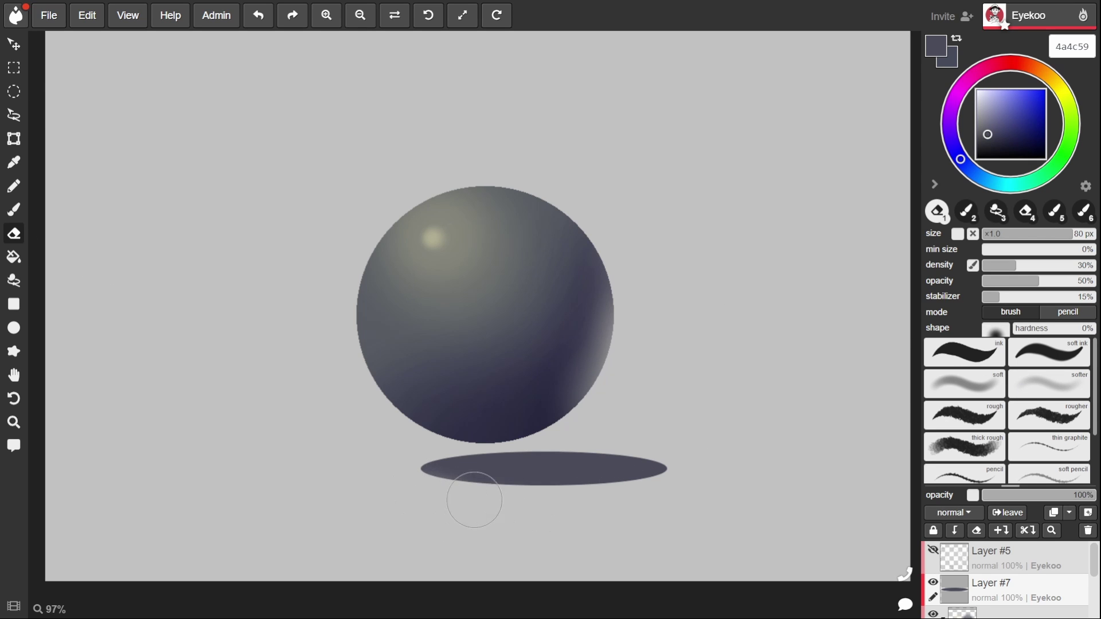
mouse_move(442, 493)
mouse_down()
mouse_move(400, 486)
mouse_move(560, 473)
mouse_move(674, 483)
mouse_up()
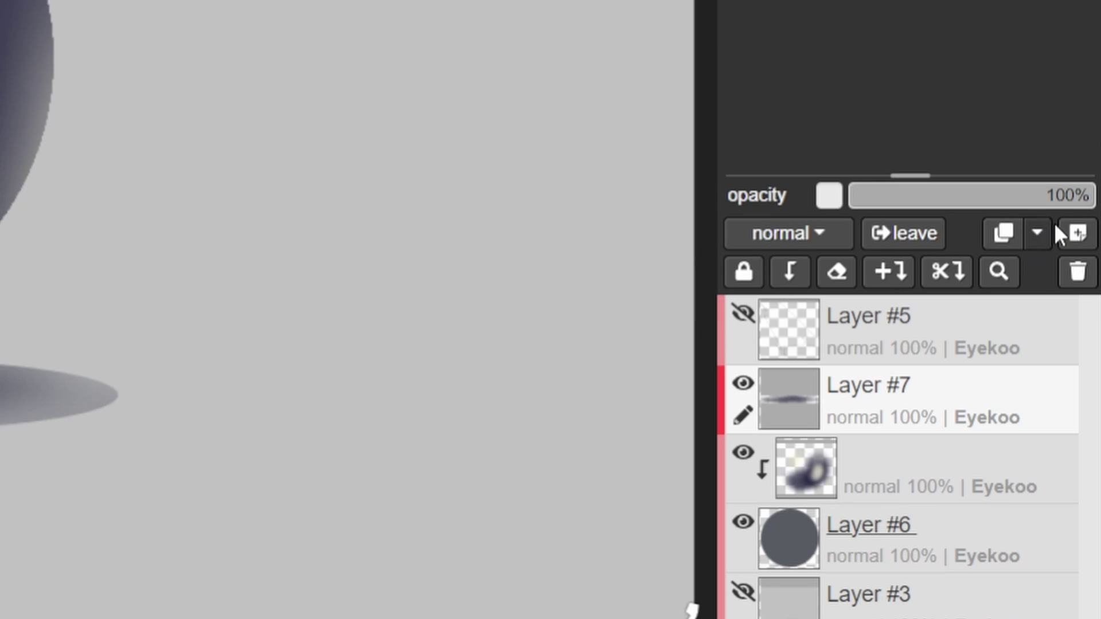
- Try transferring and merging the clipped shading layer down into the circle layer, undoing each attempt
double_click(944, 459)
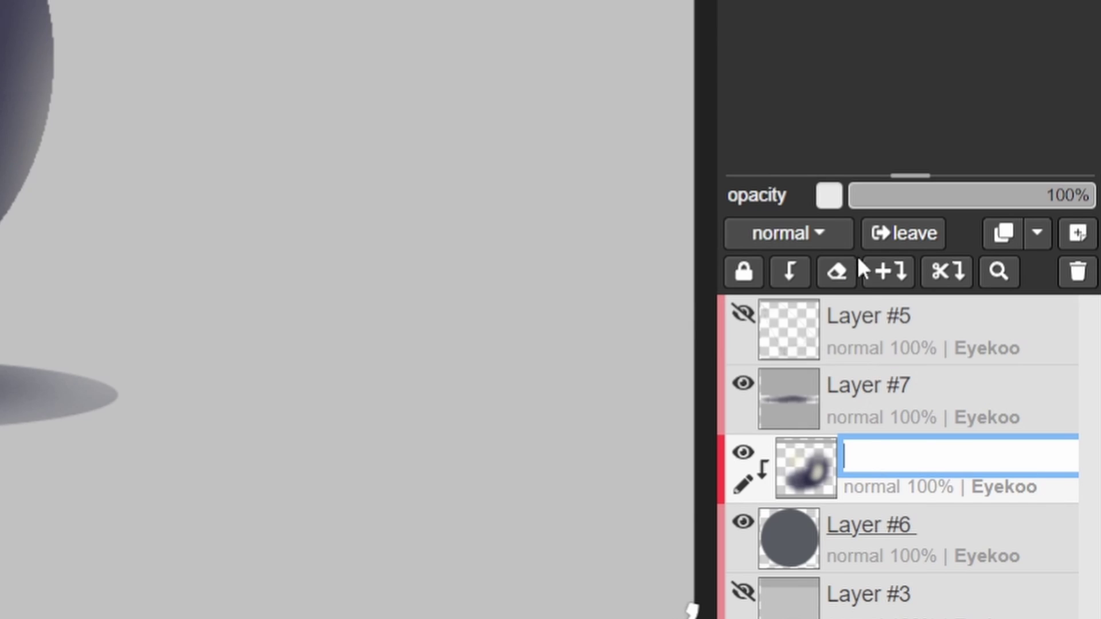
click(891, 286)
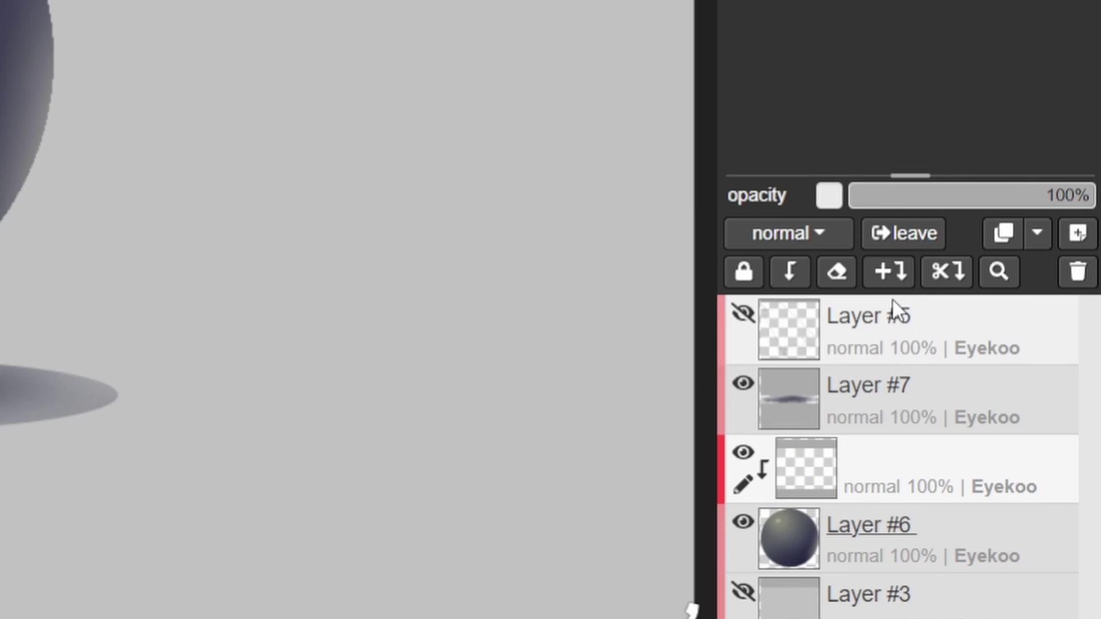
key(ctrl+z)
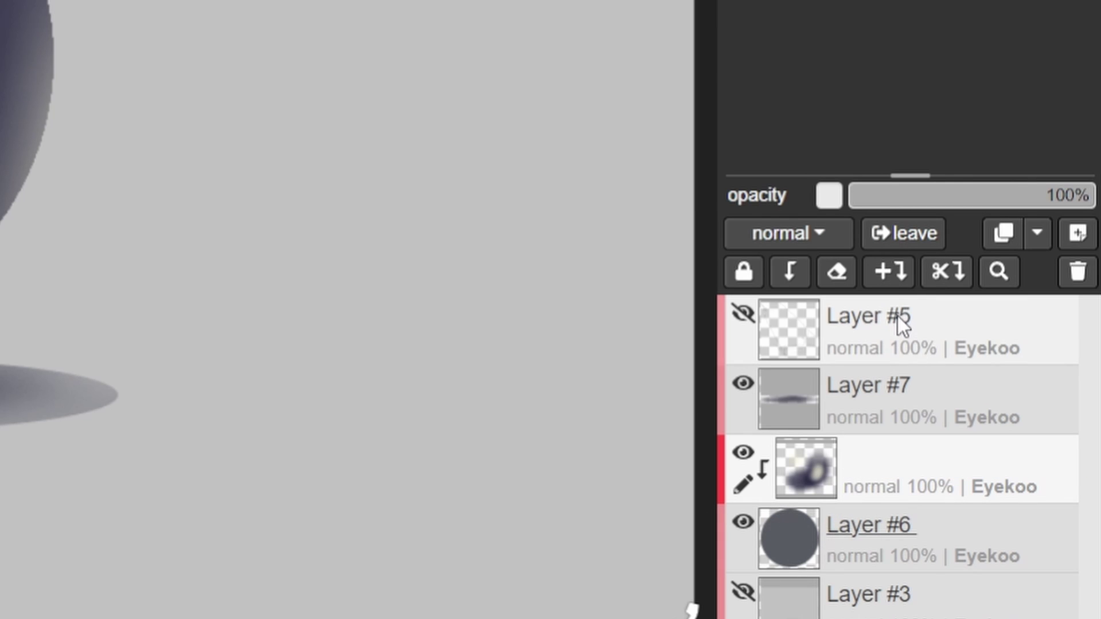
click(945, 285)
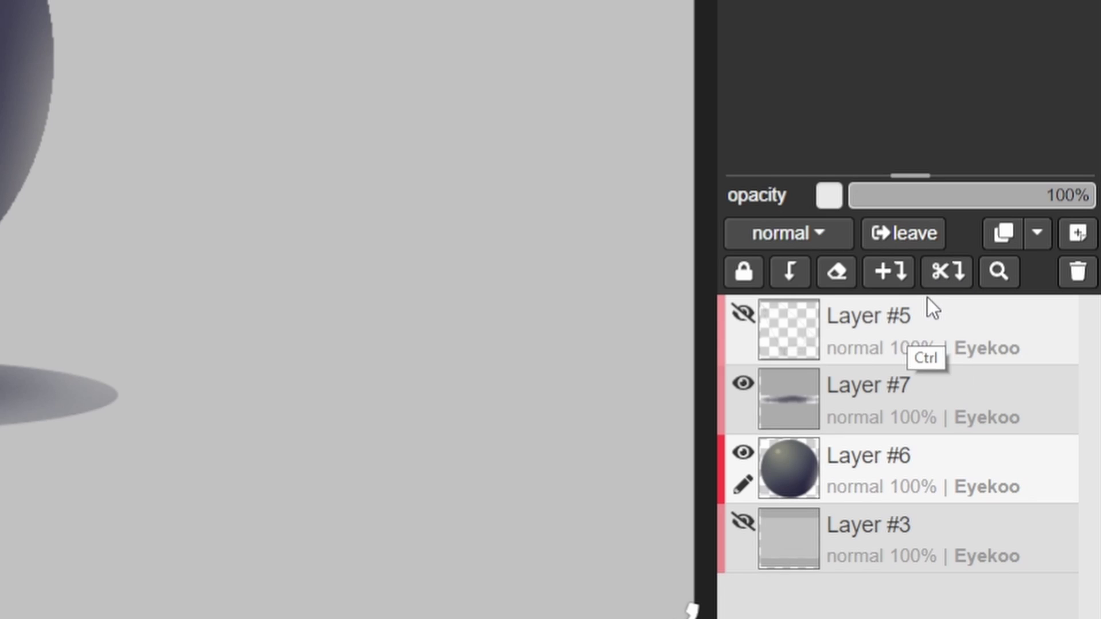
key(ctrl+z)
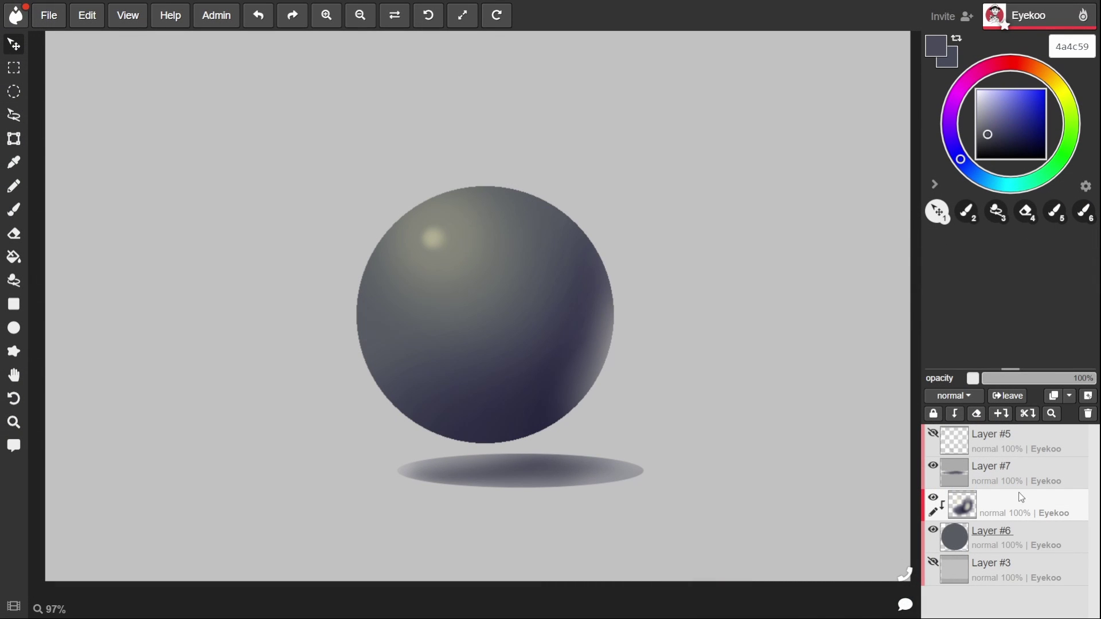
- Tint the sphere's shaded side with dark purple 46225d using the 200 px brush at 19% opacity
click(24, 212)
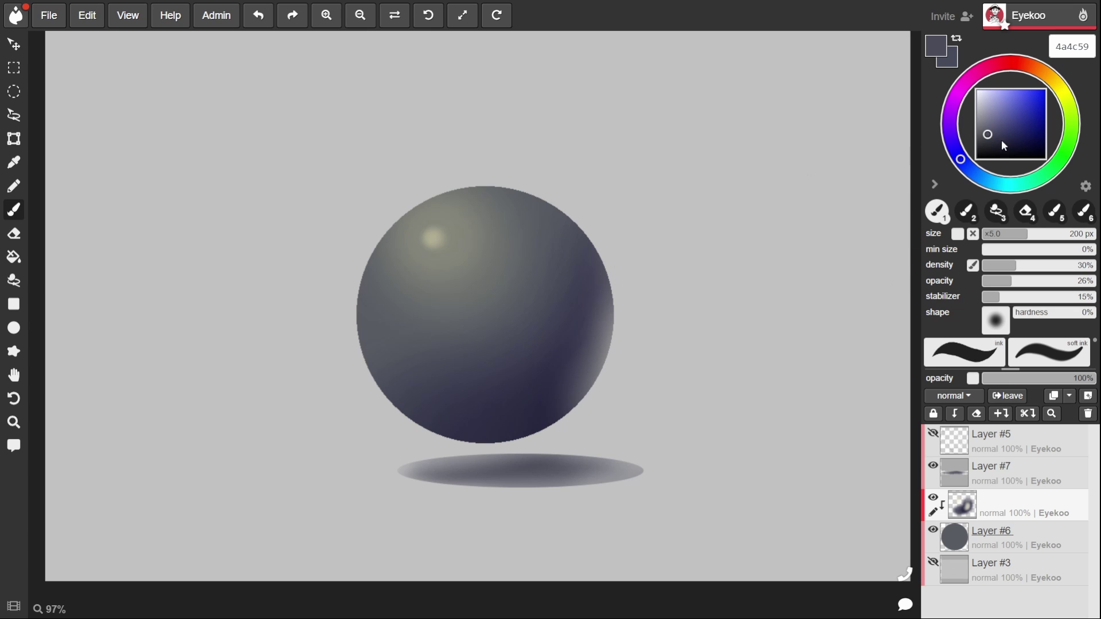
click(949, 117)
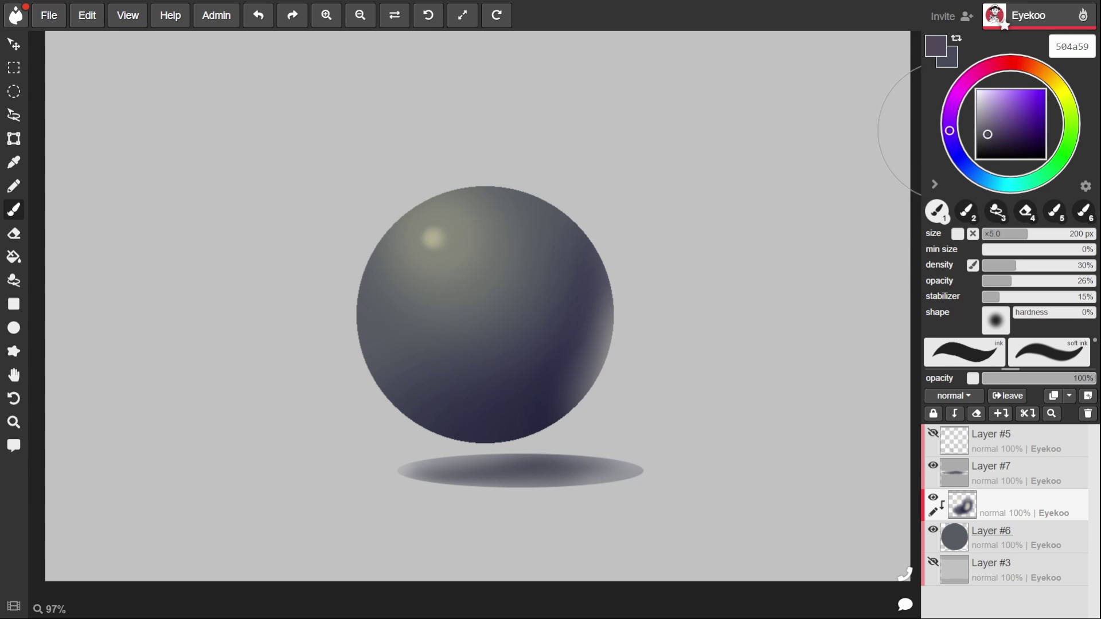
click(1015, 129)
click(1020, 133)
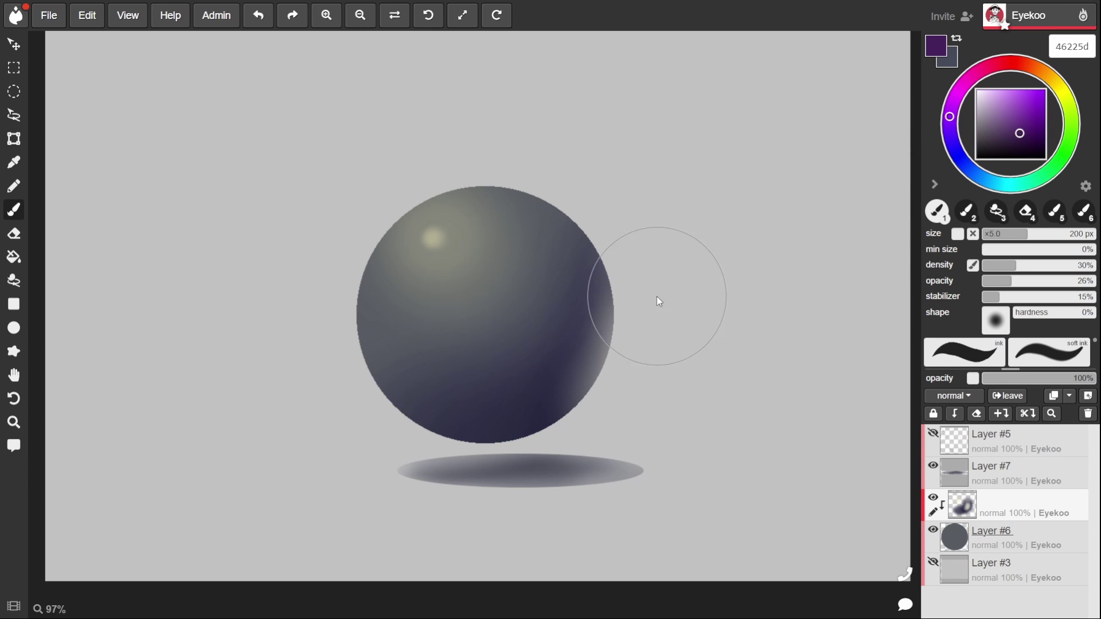
click(1003, 280)
mouse_move(613, 346)
mouse_down()
mouse_move(558, 411)
mouse_move(422, 423)
mouse_move(506, 393)
mouse_move(630, 197)
mouse_up()
- Try building up stronger purple across the sphere's core shadow with the brush reduced to 100 px, and undo it
key(bracketleft)
key(bracketleft)
key(bracketleft)
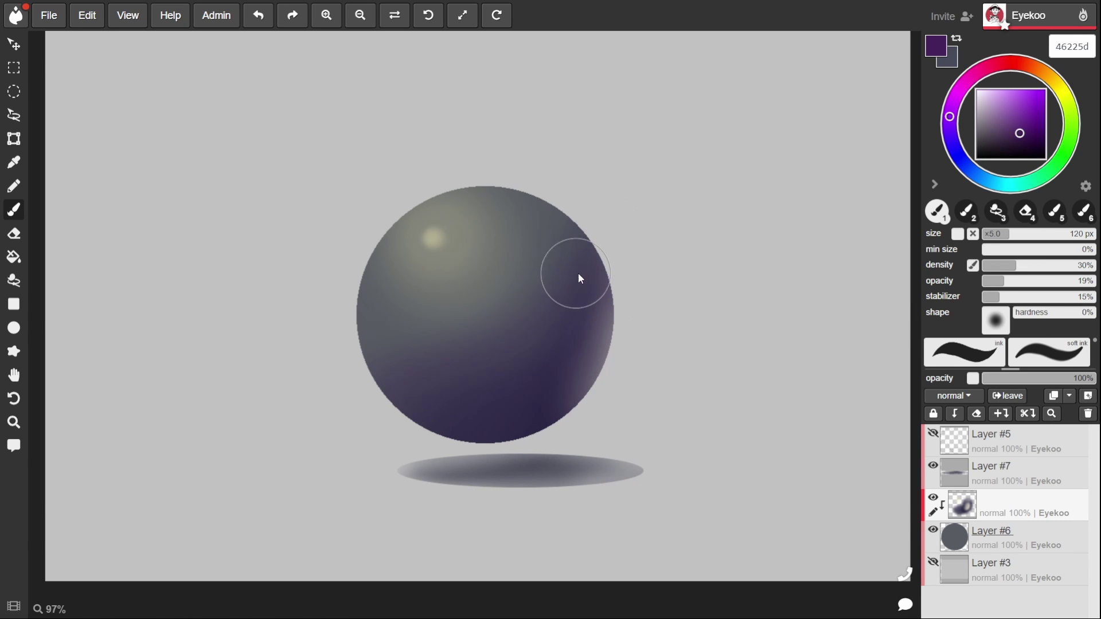
mouse_move(583, 258)
mouse_down()
mouse_move(521, 352)
mouse_move(497, 365)
mouse_move(576, 283)
mouse_move(487, 386)
mouse_up()
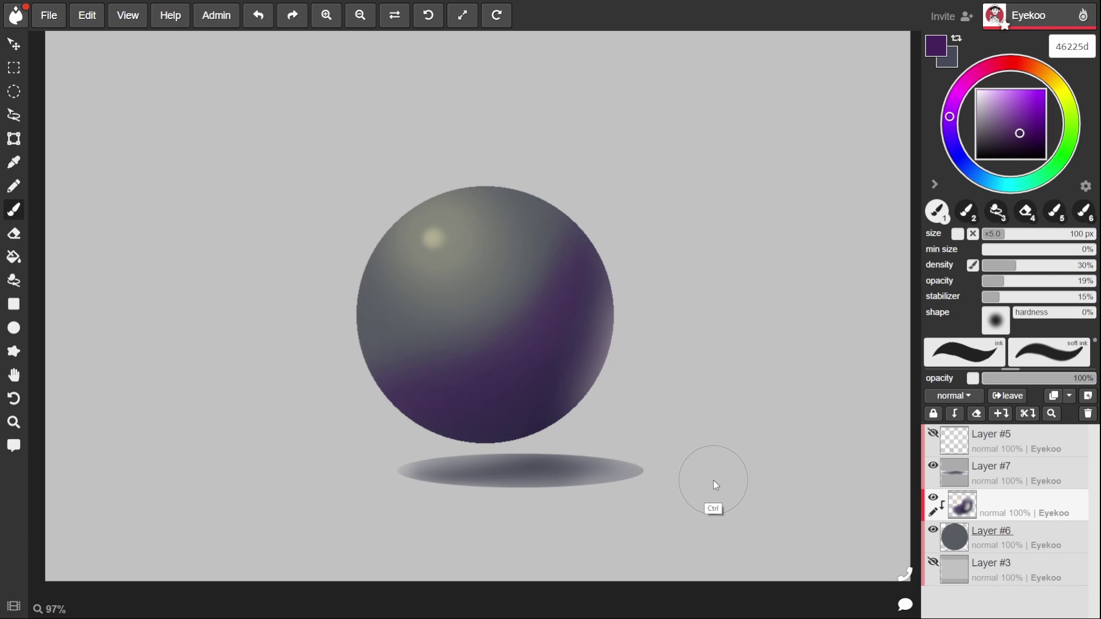
key(ctrl+z)
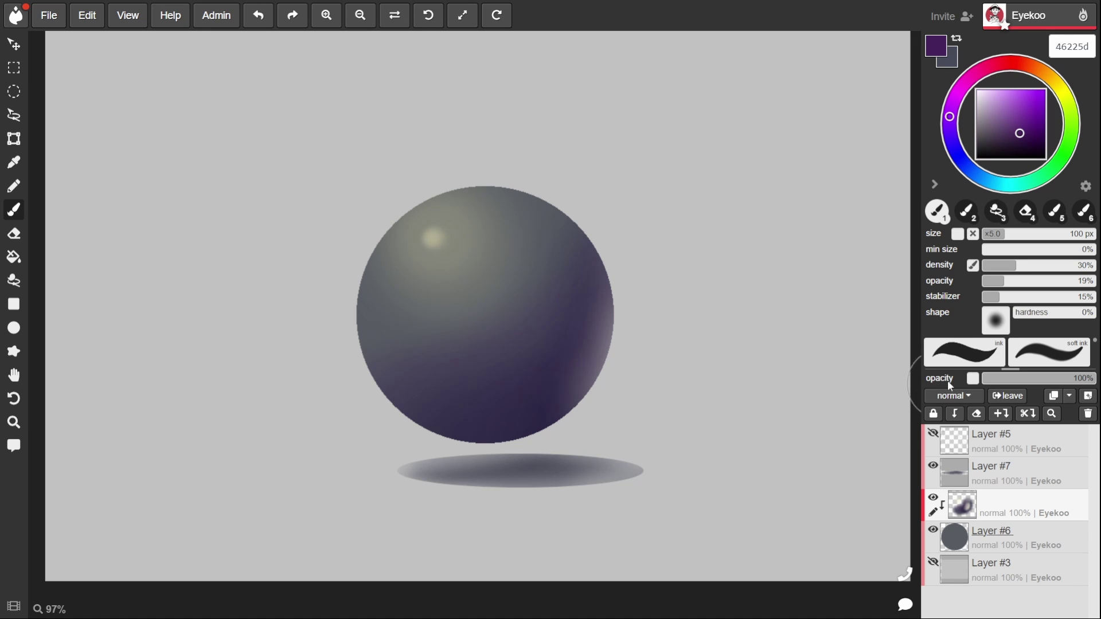
- On a new top layer, select a wide rectangle above the sphere and paint it solid purple 9147c0
click(991, 434)
click(1087, 395)
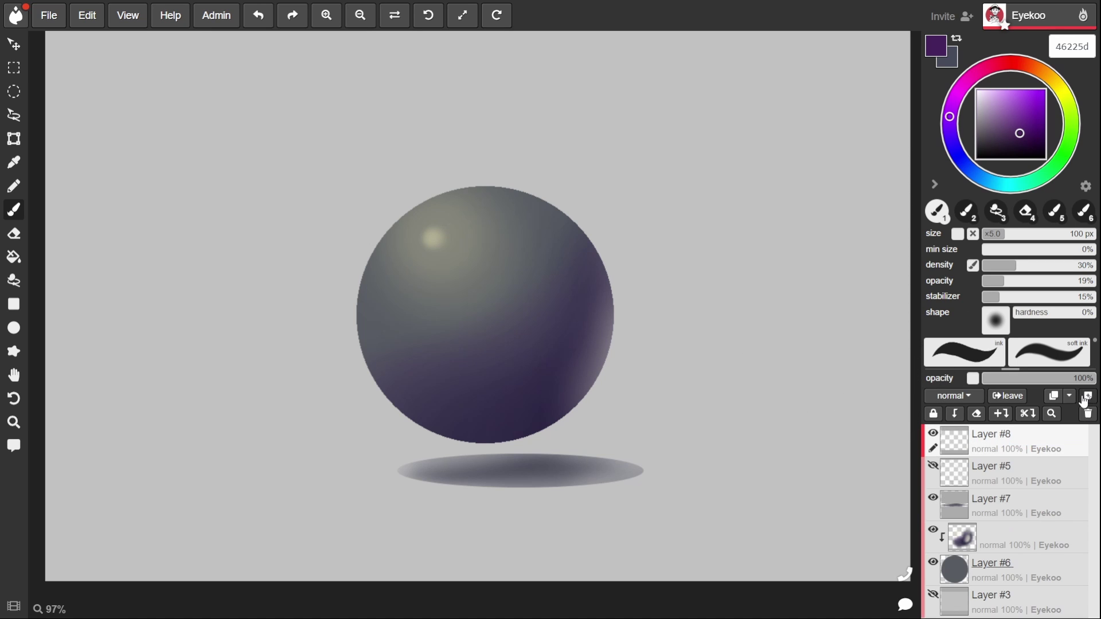
click(13, 68)
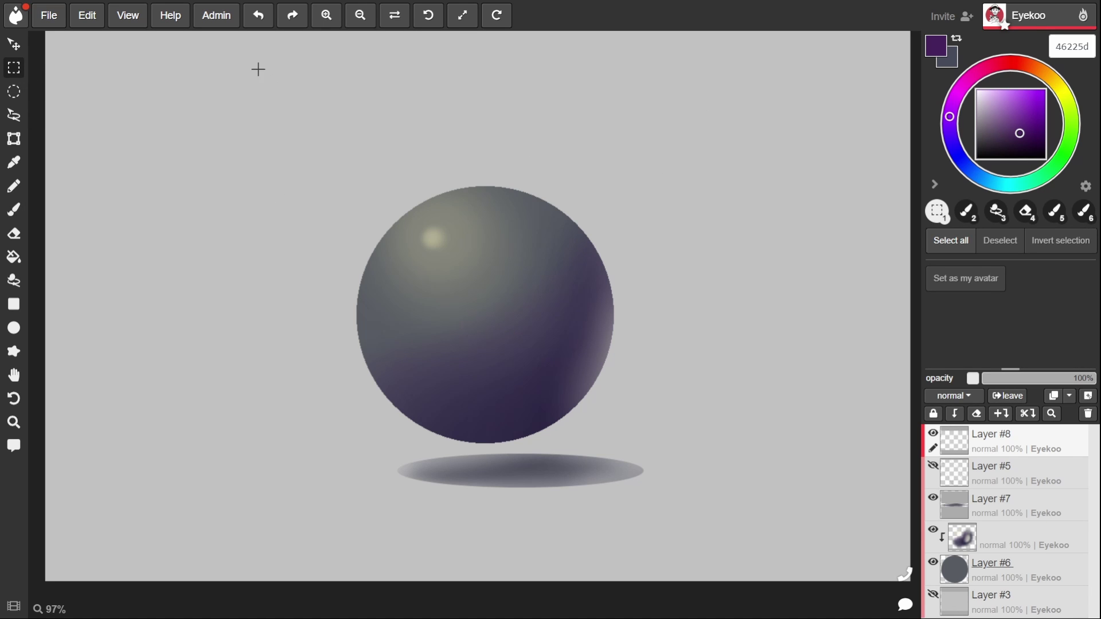
drag(258, 70, 713, 159)
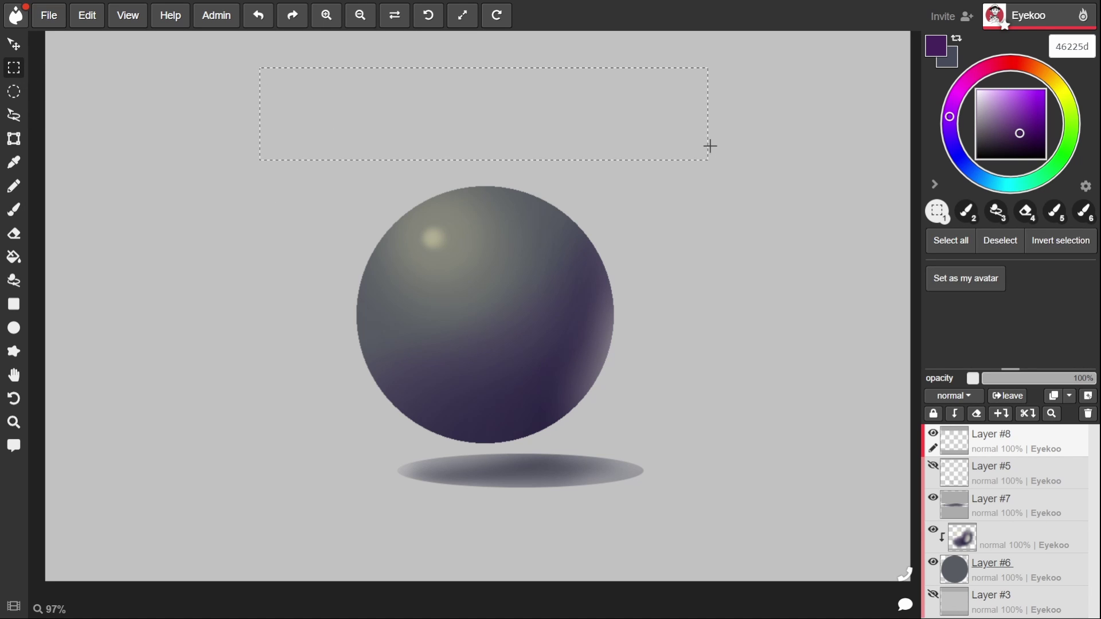
drag(1002, 114, 1019, 107)
key(b)
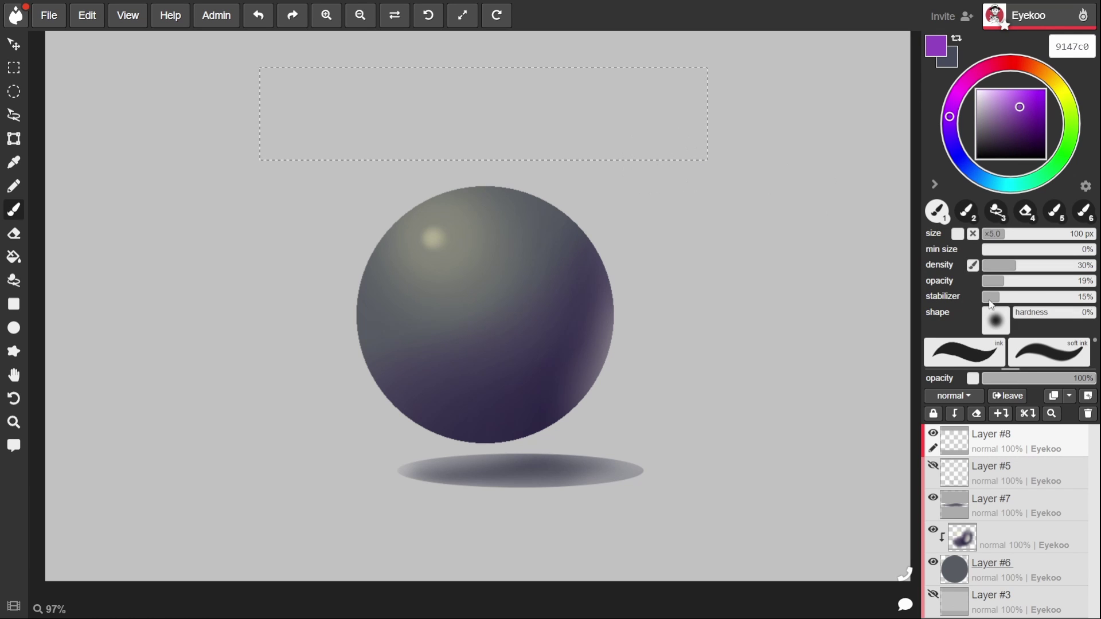
mouse_move(733, 153)
mouse_down()
mouse_move(209, 157)
mouse_move(598, 99)
mouse_move(596, 82)
mouse_move(294, 90)
mouse_up()
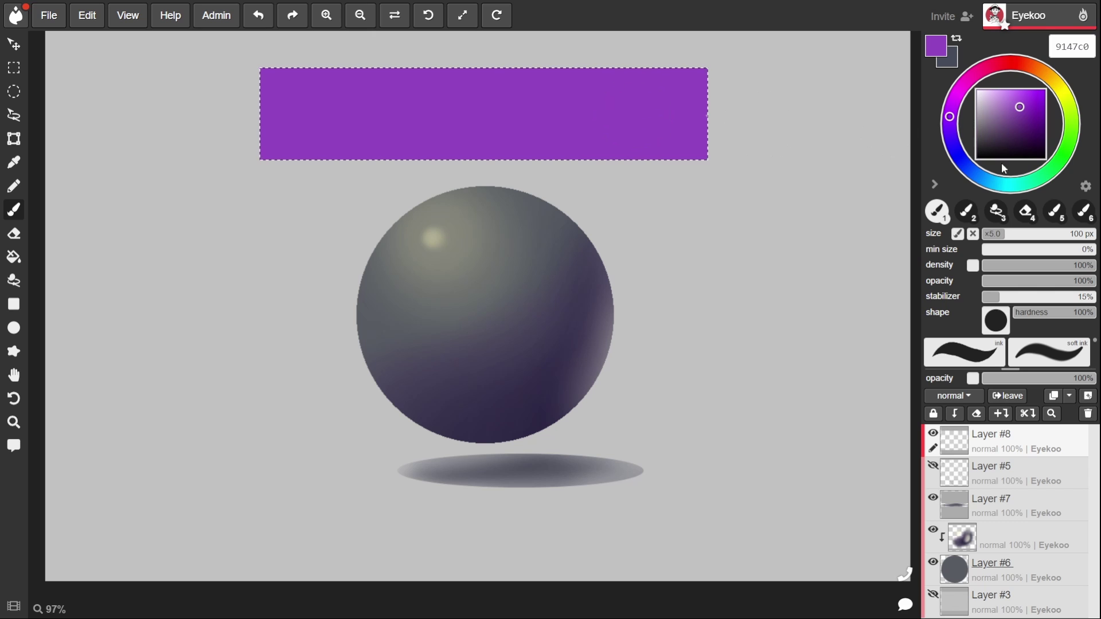
- Paint the right part of the purple rectangle solid light blue 6ea1e6 with a slanted edge
click(1007, 186)
drag(1016, 188, 975, 174)
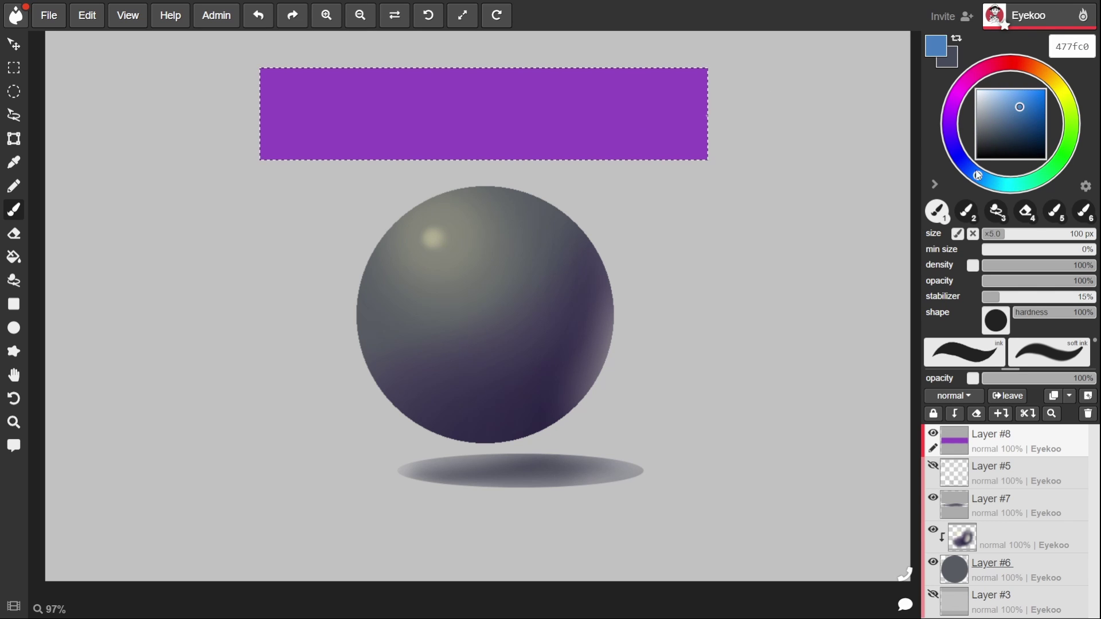
mouse_move(1020, 113)
mouse_down()
mouse_move(1022, 122)
mouse_move(1015, 112)
mouse_up()
mouse_move(729, 55)
mouse_down()
mouse_move(601, 123)
mouse_move(634, 108)
mouse_move(697, 155)
mouse_up()
drag(1012, 111, 1012, 97)
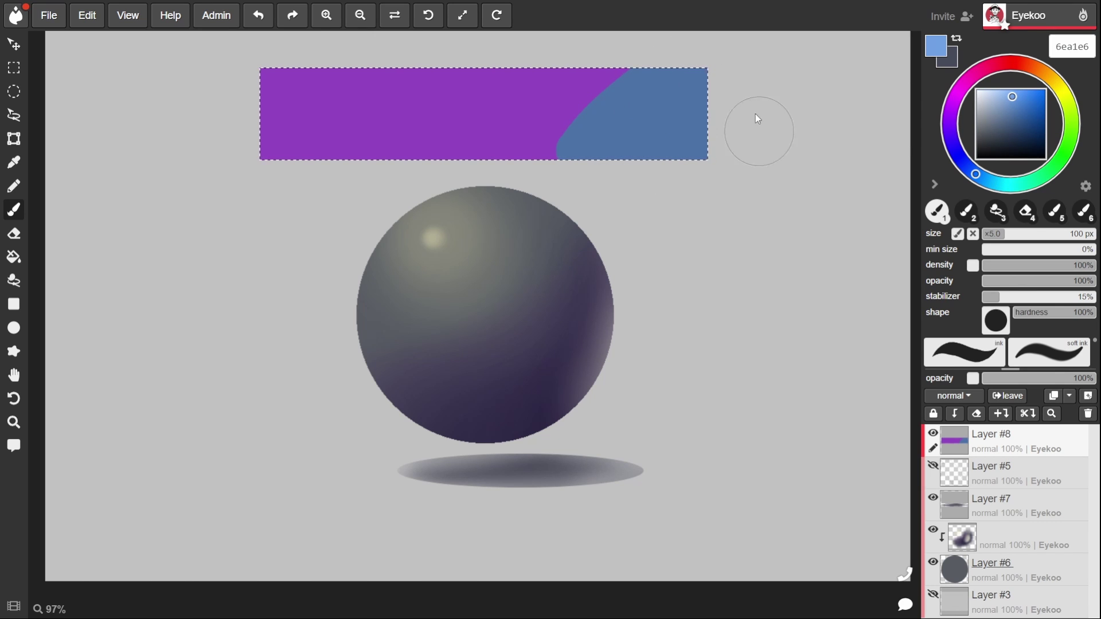
mouse_move(717, 140)
mouse_down()
mouse_move(638, 135)
mouse_move(559, 155)
mouse_up()
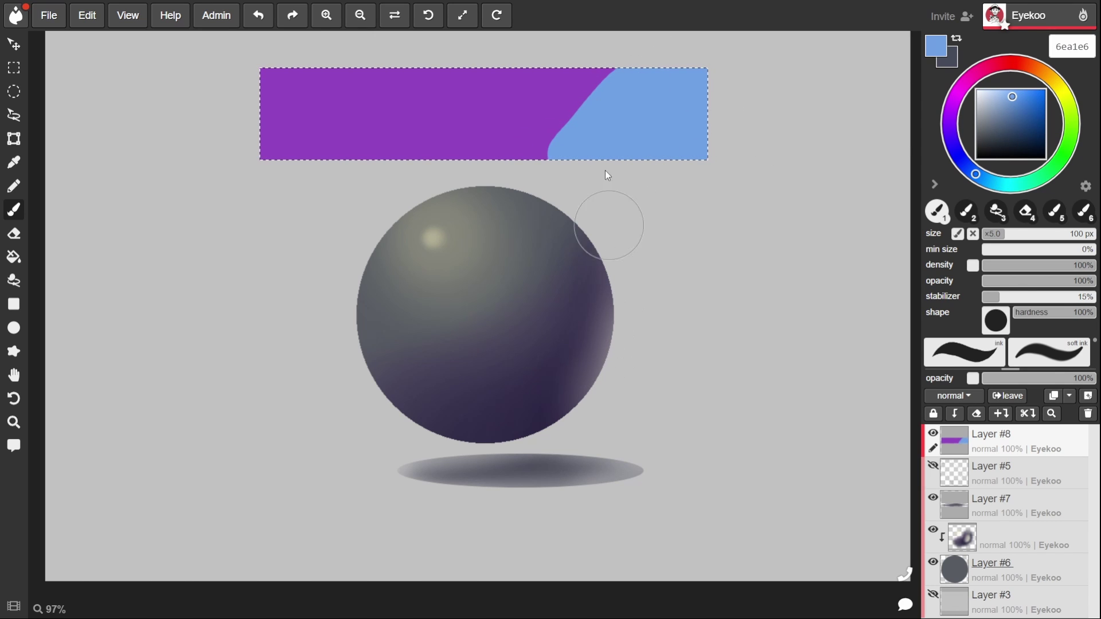
drag(579, 86, 480, 223)
drag(579, 64, 614, 54)
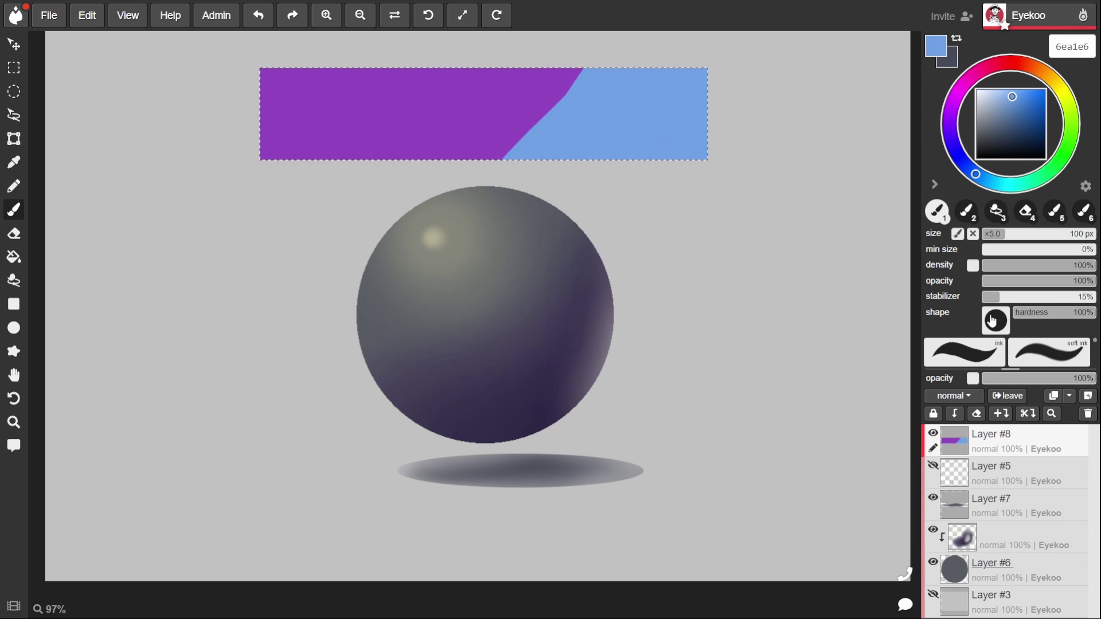
- Lock the rectangle layer's opacity and brush light blue over the colour boundary with the softer brush at 50% opacity
drag(1011, 369, 1010, 464)
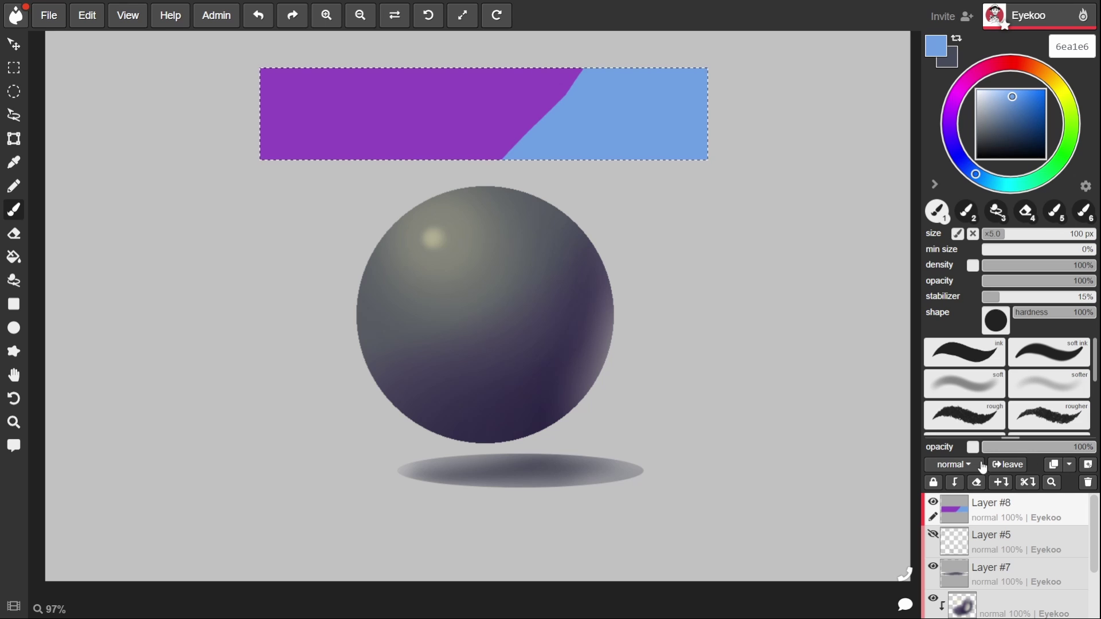
click(973, 448)
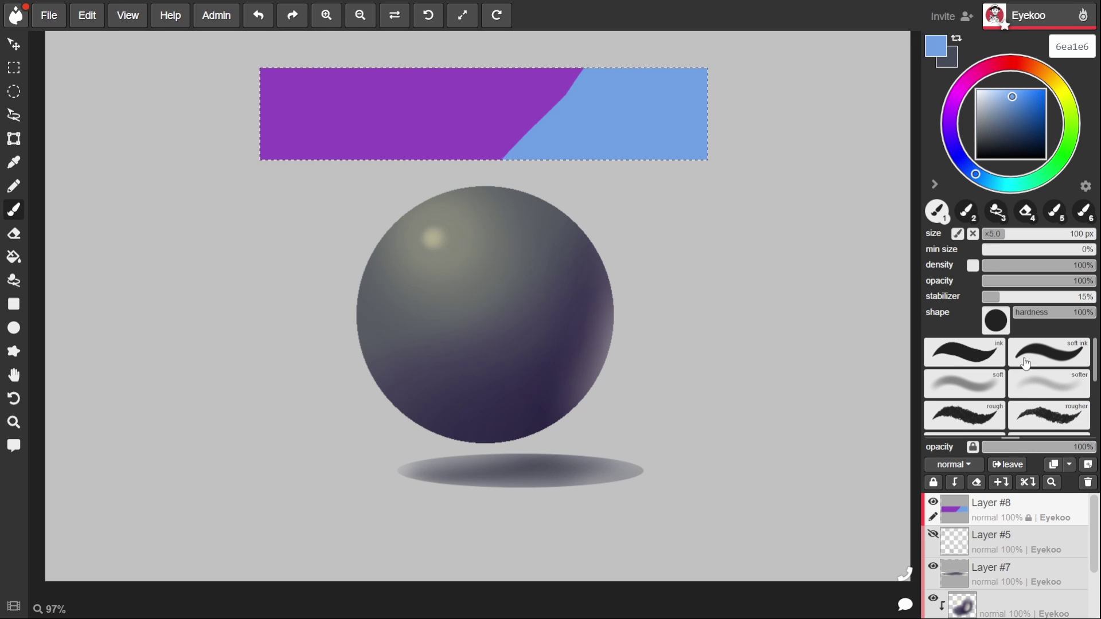
click(1038, 395)
key(alt)
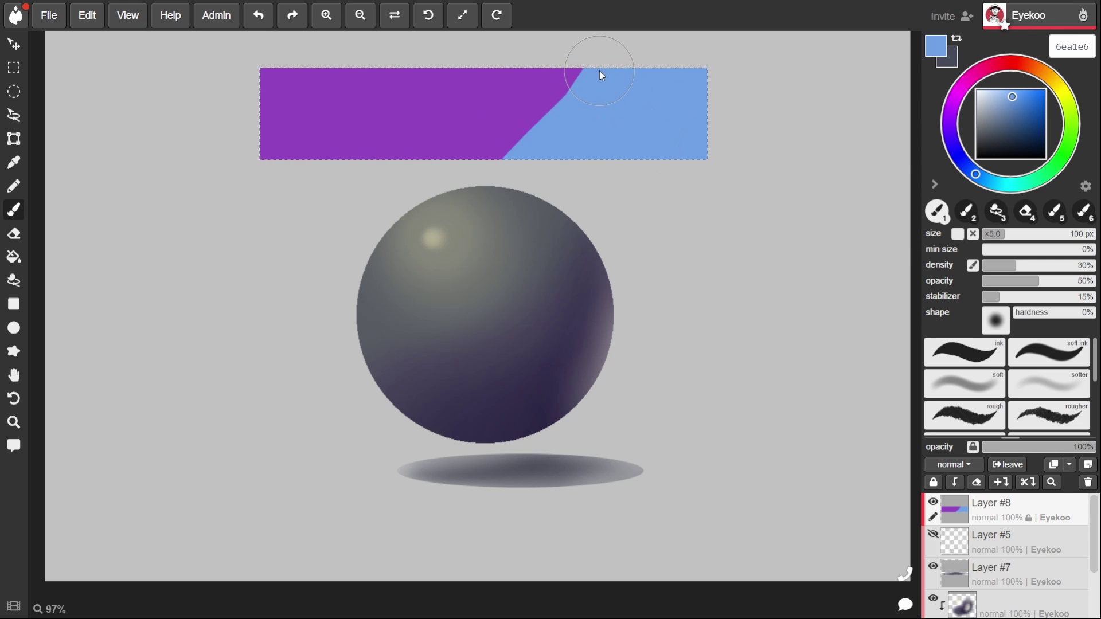
mouse_move(593, 62)
mouse_down()
mouse_move(496, 129)
mouse_move(570, 67)
mouse_move(504, 158)
mouse_up()
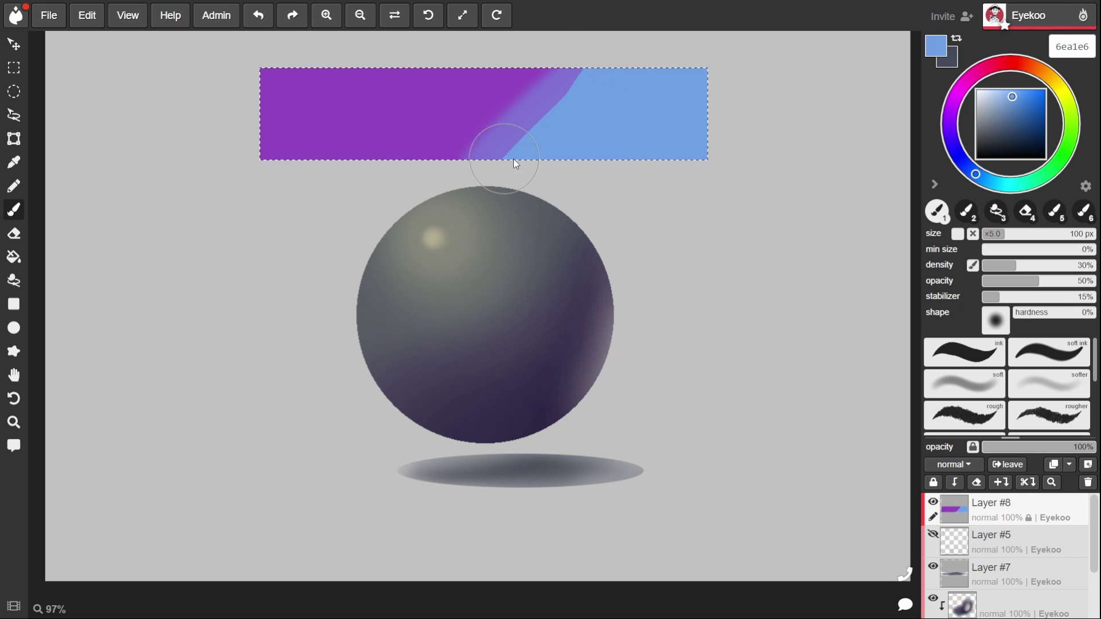
- Blend the boundary with the sampled in-between purples 8073d3 and 895dc9, with pen pressure off for density
alt+click(538, 106)
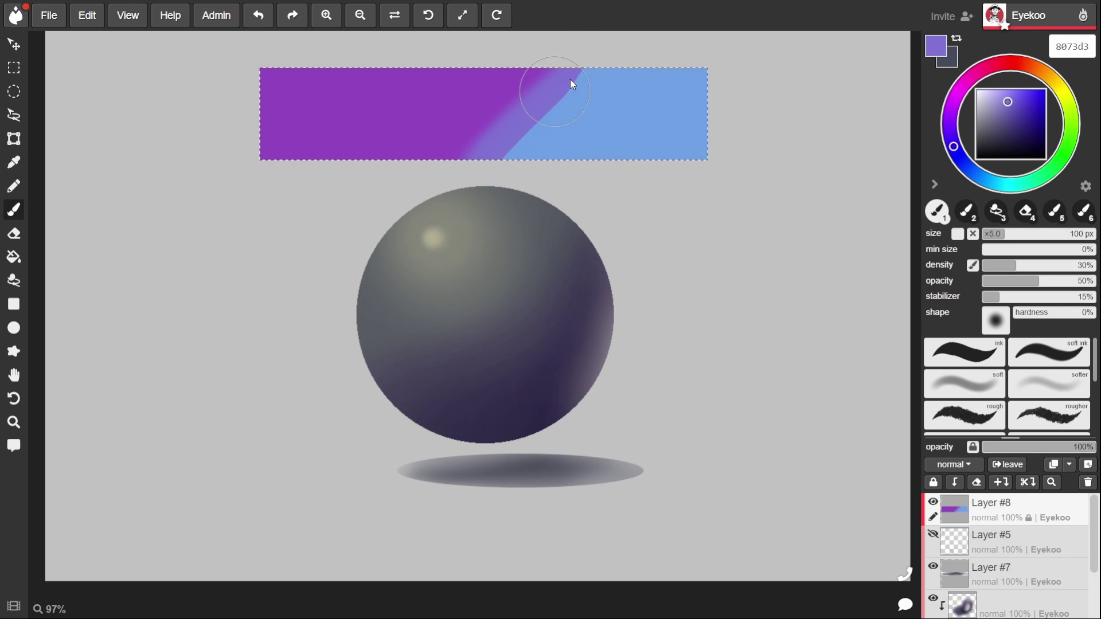
mouse_move(552, 104)
mouse_down()
mouse_move(487, 138)
mouse_move(499, 166)
mouse_move(538, 81)
mouse_move(433, 158)
mouse_move(516, 110)
mouse_move(479, 136)
mouse_move(568, 112)
mouse_up()
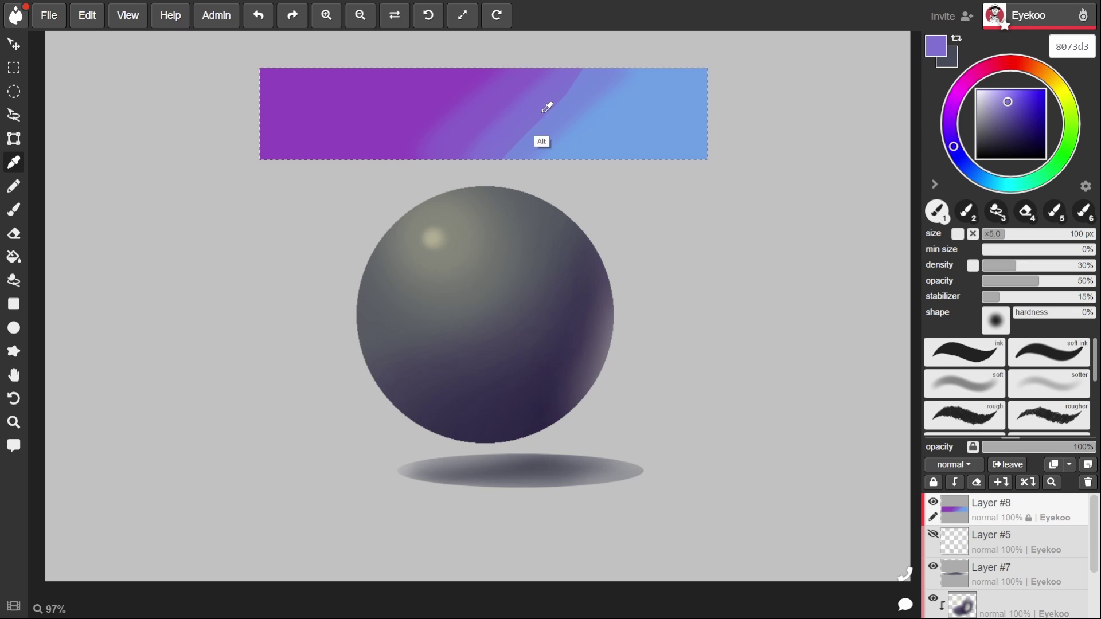
alt+click(526, 90)
mouse_move(525, 86)
mouse_down()
mouse_move(528, 74)
mouse_move(483, 81)
mouse_move(423, 135)
mouse_move(520, 81)
mouse_up()
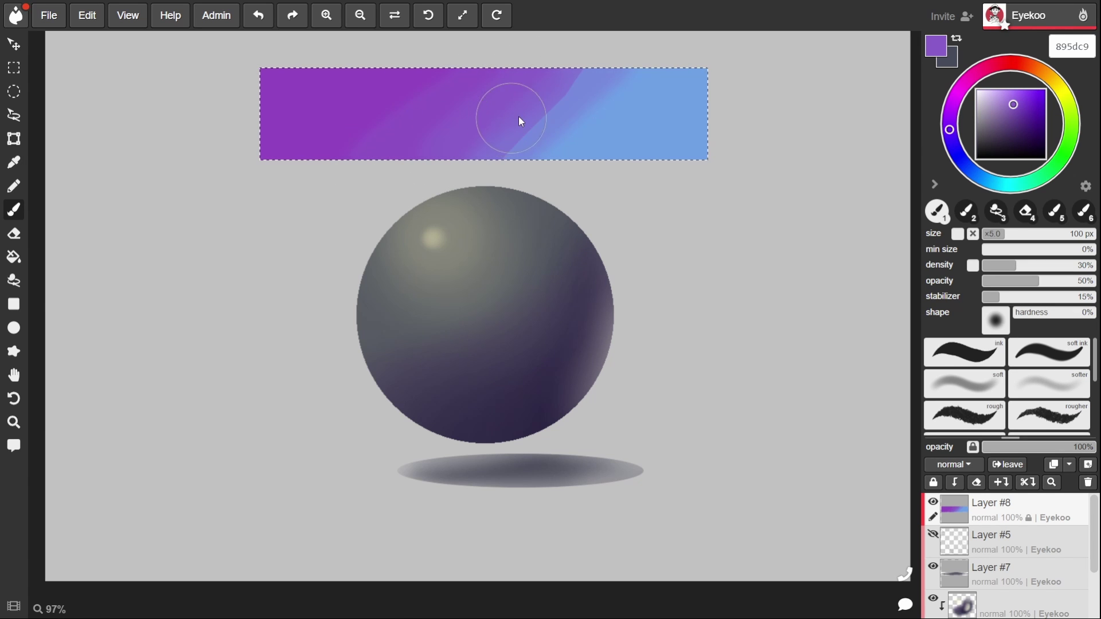
- Lower the softer brush's opacity to 30% and blend sampled blues 778bdd and 6ea1e6 across the transition
scroll(1081, 365, down, 3)
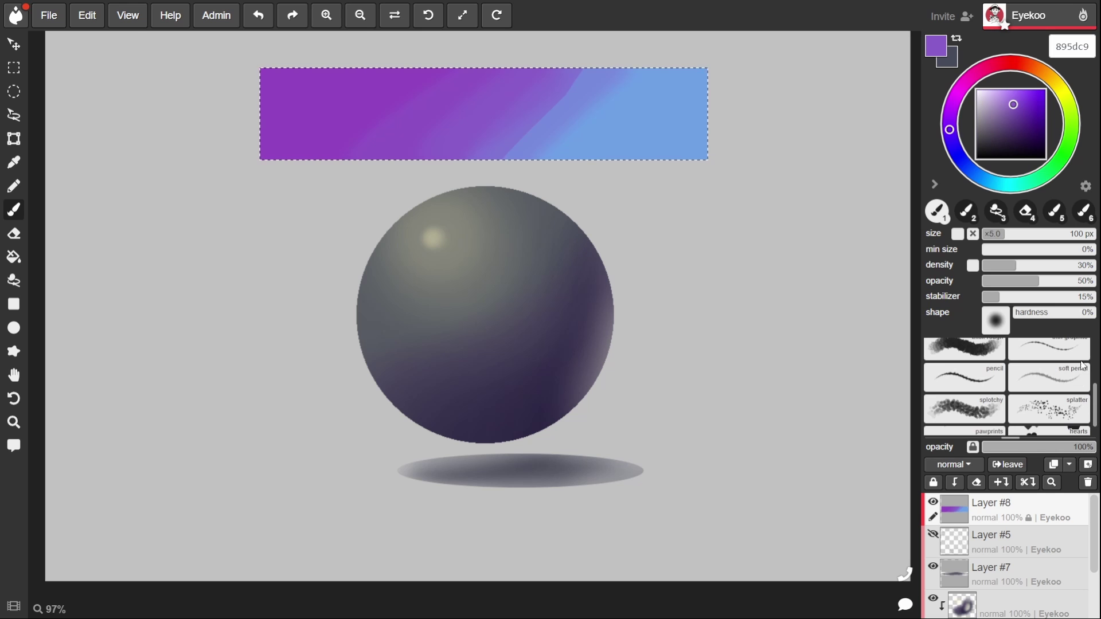
scroll(1073, 392, up, 3)
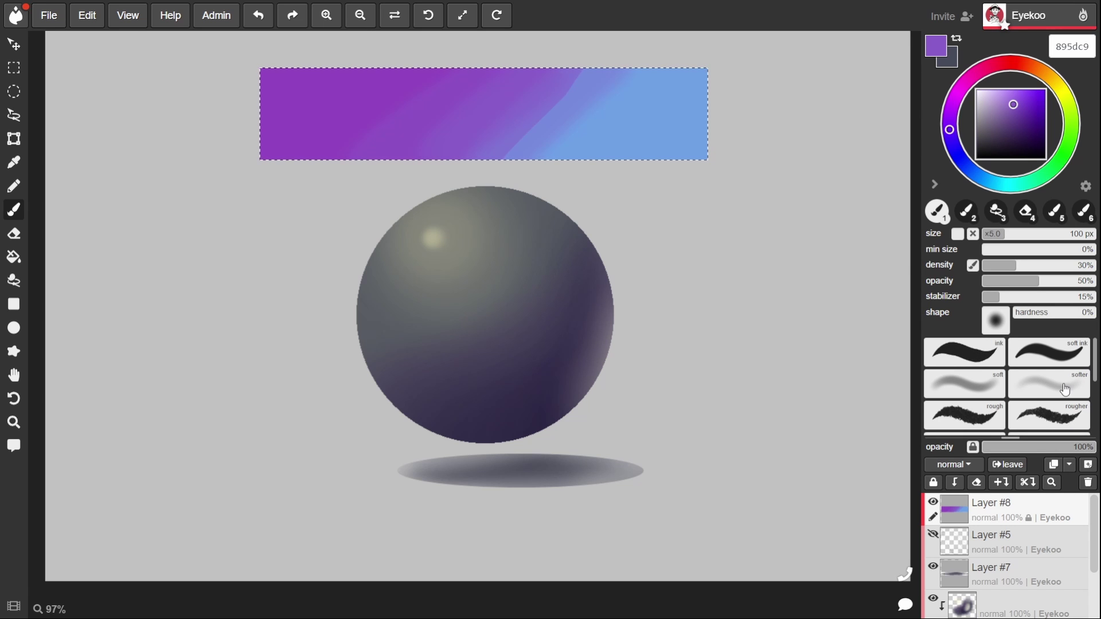
click(1016, 281)
alt+click(572, 138)
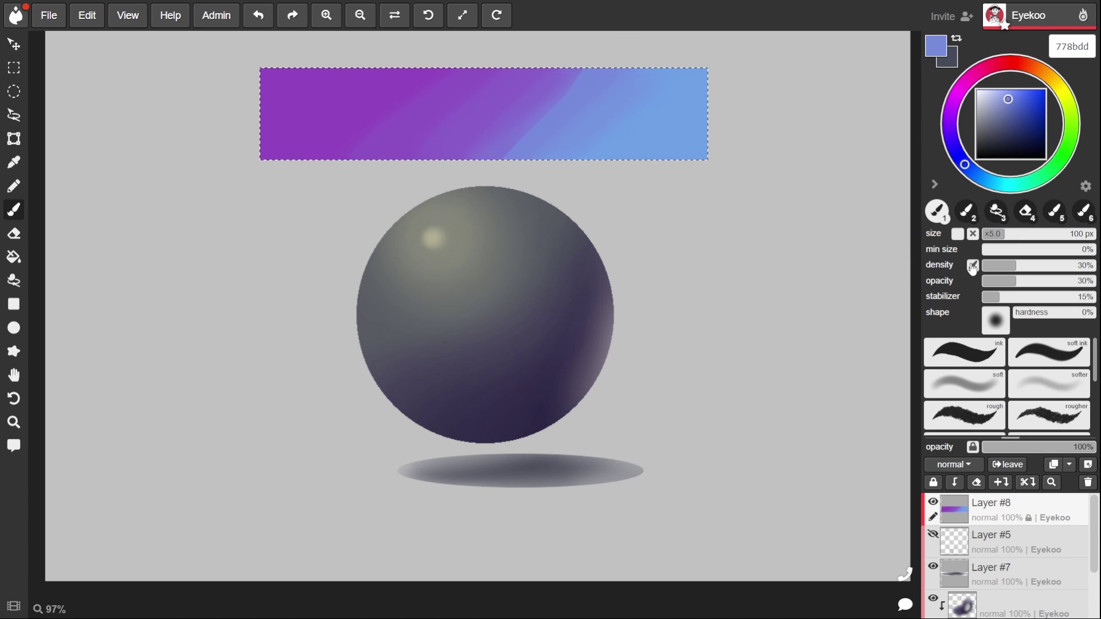
alt+click(632, 104)
mouse_move(609, 90)
mouse_down()
mouse_move(543, 88)
mouse_move(462, 118)
mouse_up()
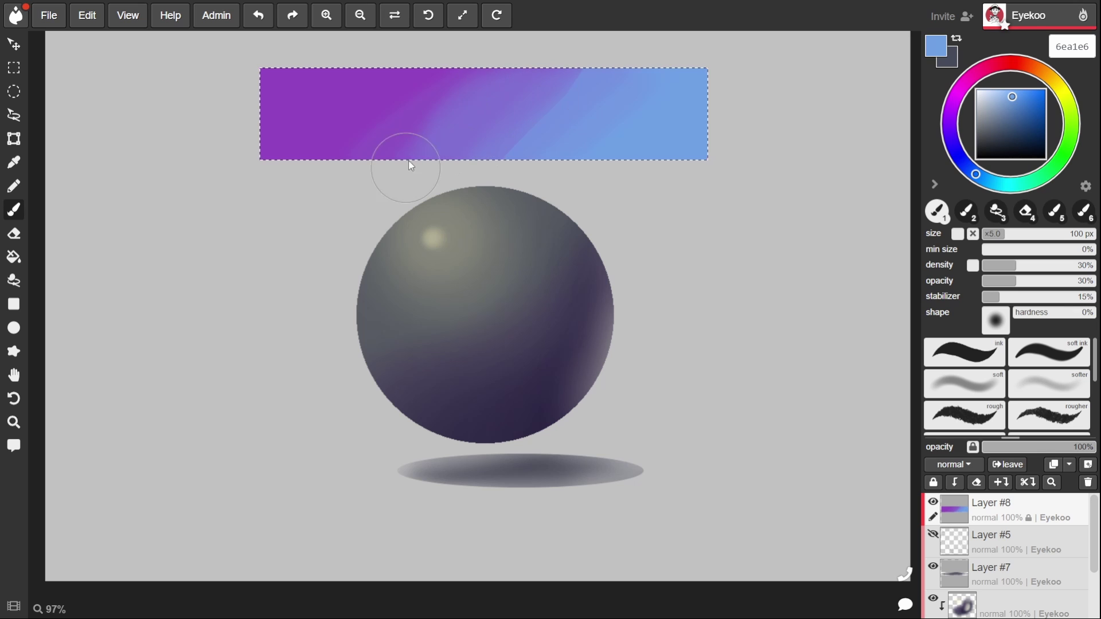
- Smooth the purple-to-blue gradient further by sampling and painting purples 8f4dc3 and 836cd0 and blue 6ea1e6
alt+click(395, 110)
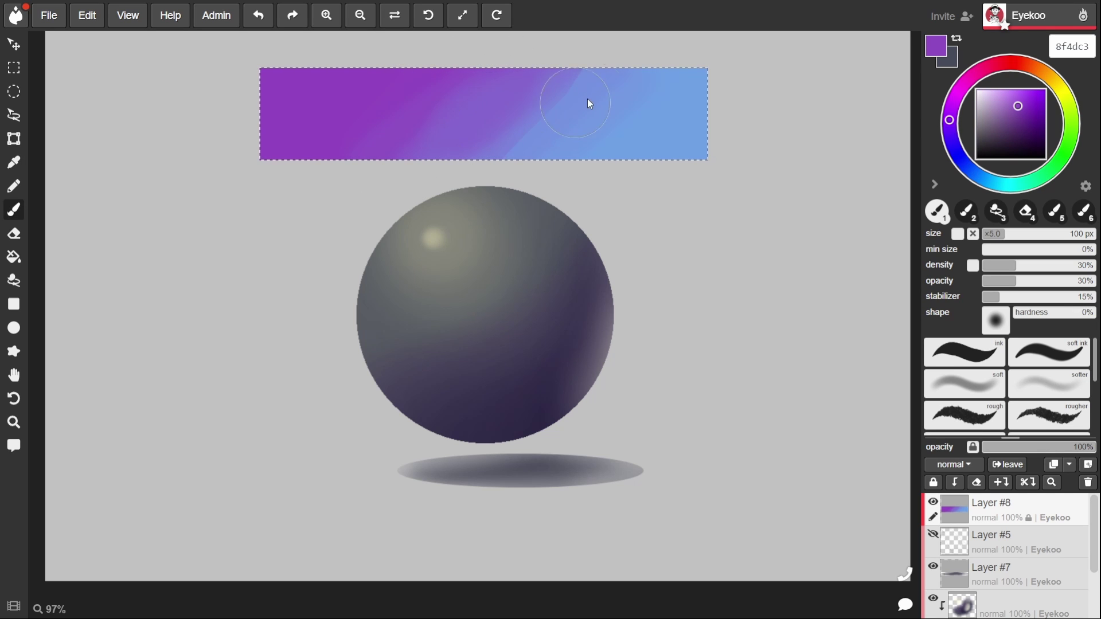
alt+click(538, 90)
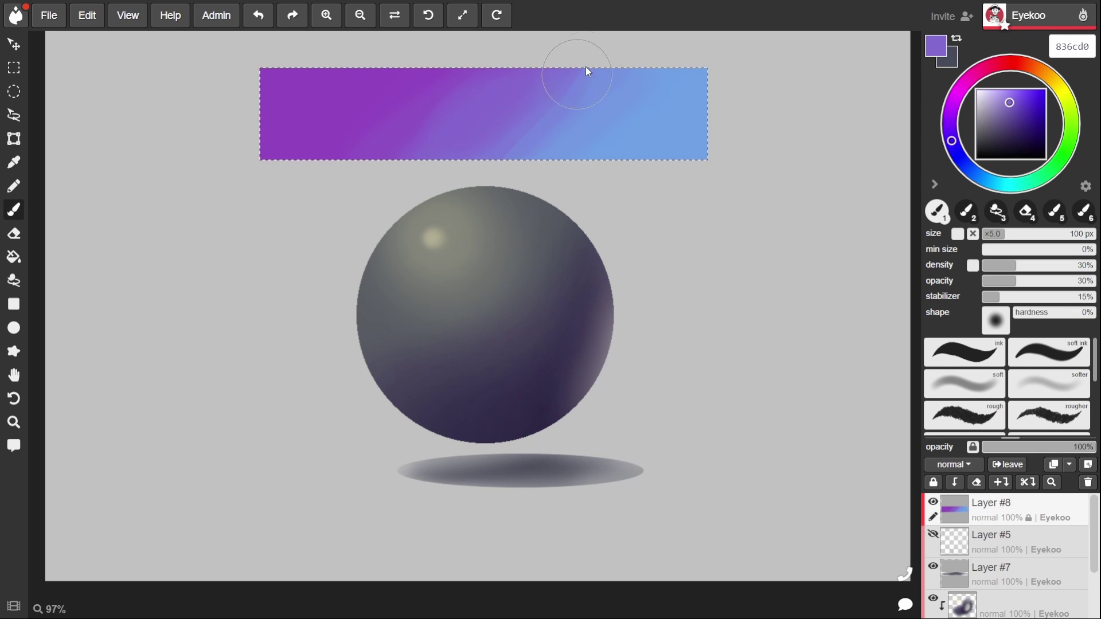
mouse_move(503, 116)
mouse_down()
mouse_move(351, 127)
mouse_move(545, 106)
mouse_move(604, 122)
mouse_up()
alt+click(604, 122)
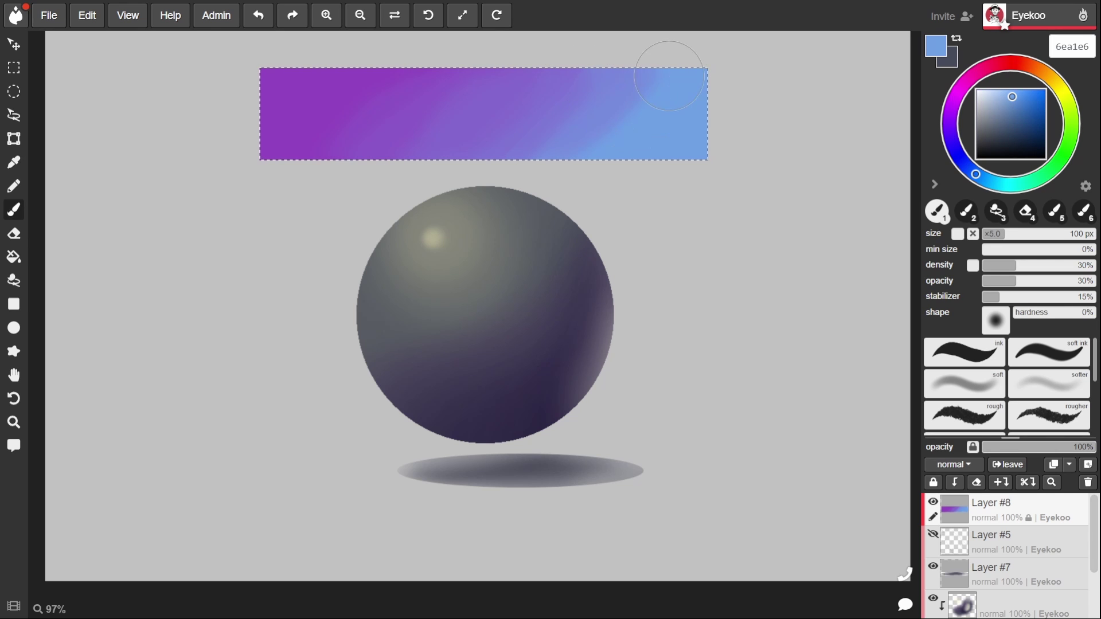
alt+click(424, 102)
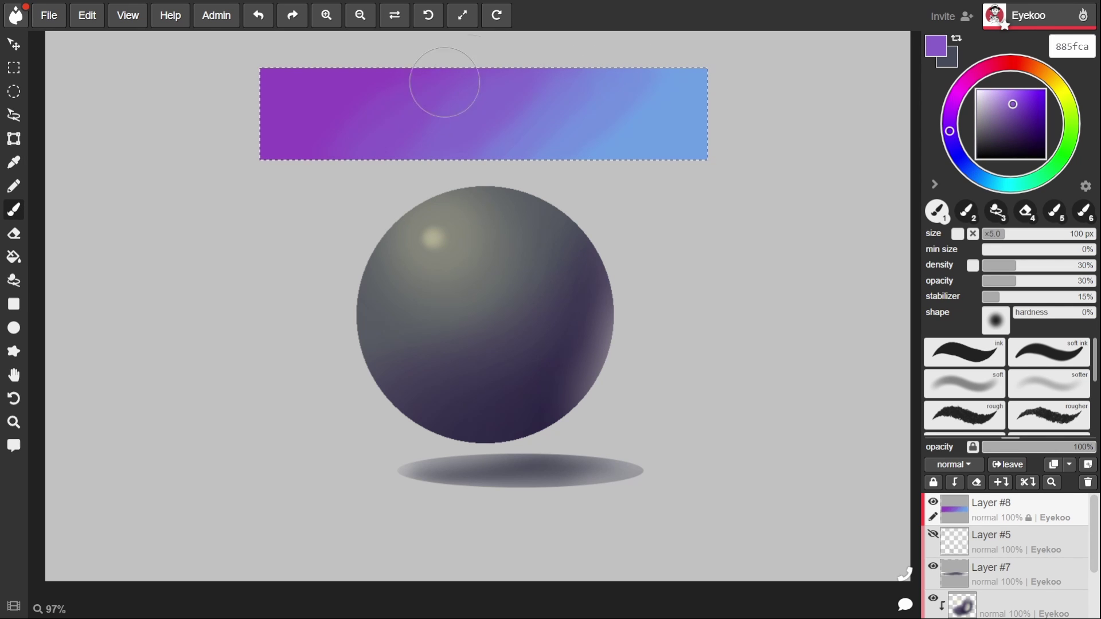
- Blend the rectangle from dark indigo 312e7d to light blue using sampled colours with a 400 px brush at 17% opacity
click(999, 281)
alt+click(542, 112)
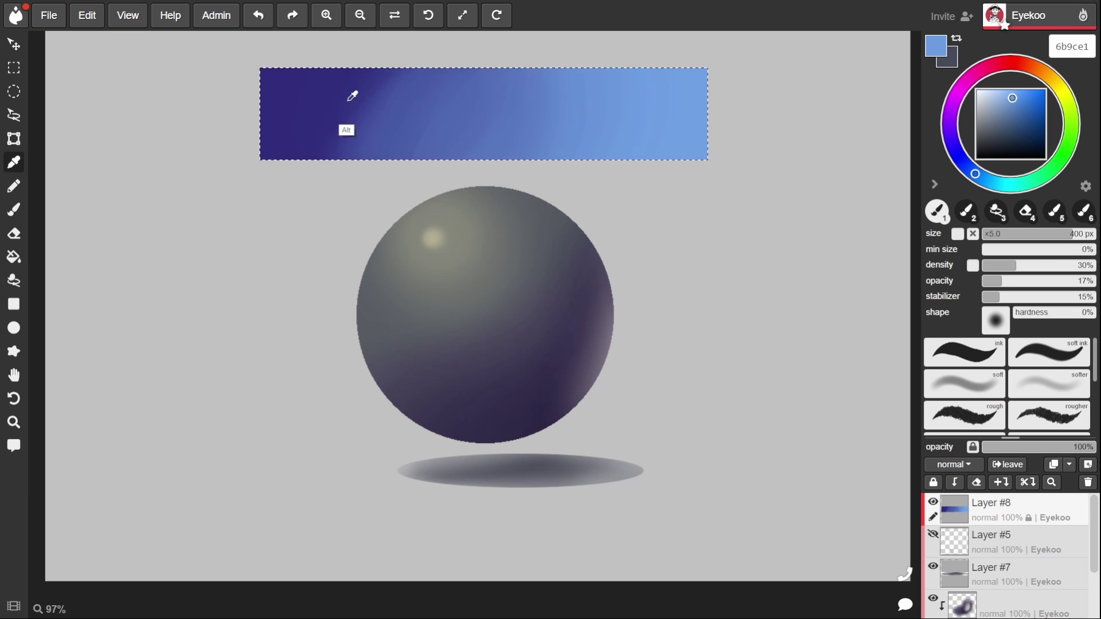
alt+click(346, 101)
mouse_move(373, 79)
mouse_down()
mouse_move(246, 93)
mouse_move(540, 116)
mouse_up()
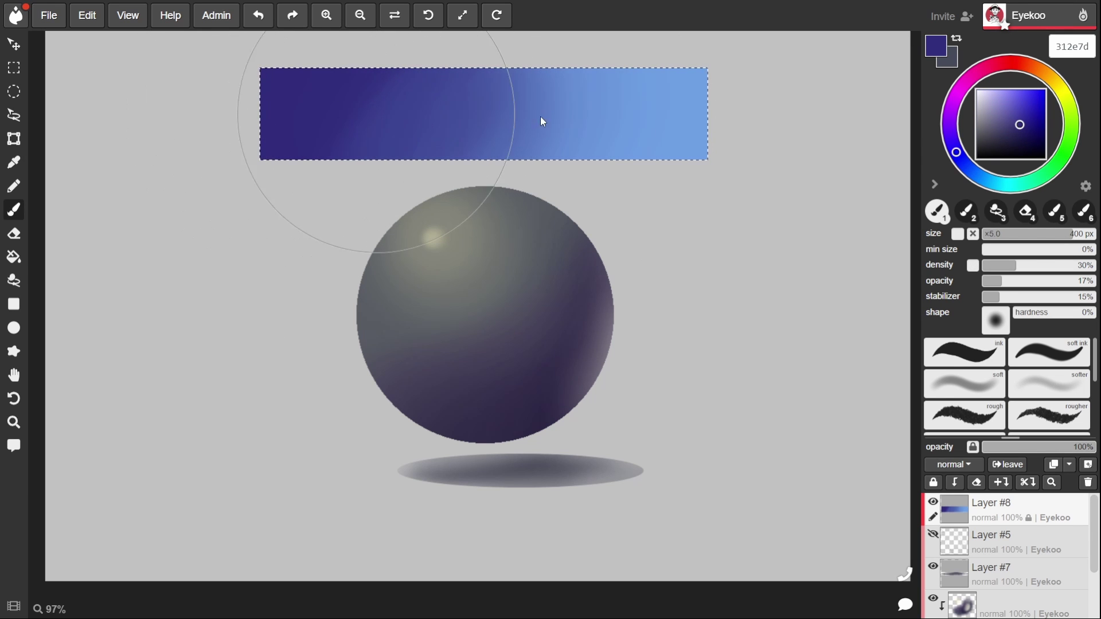
alt+click(697, 109)
drag(724, 106, 682, 117)
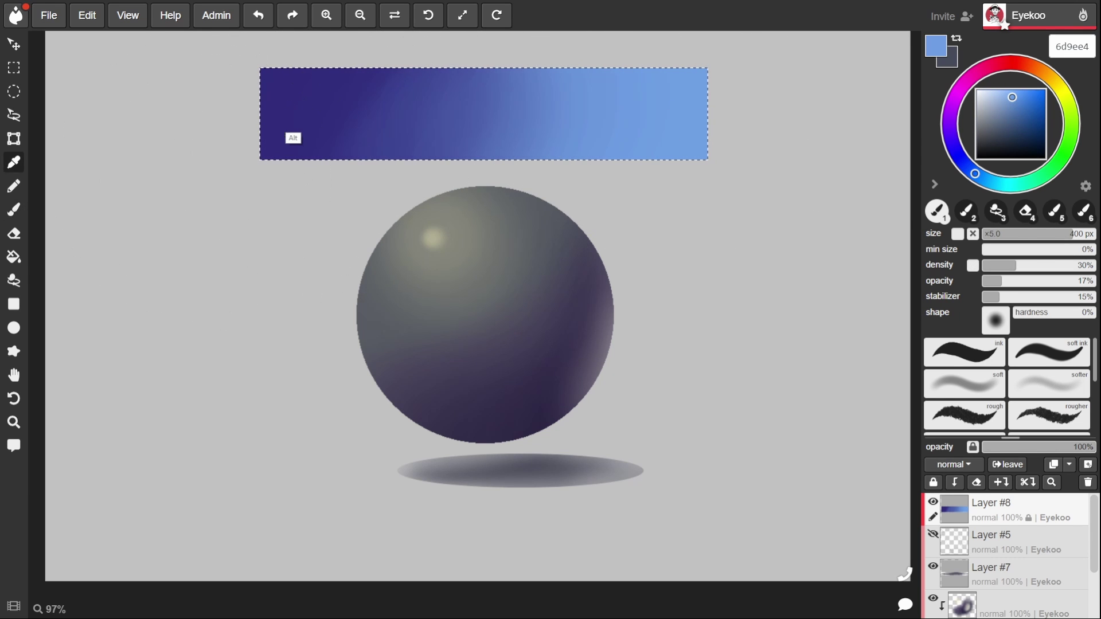
alt+click(292, 139)
mouse_move(197, 118)
mouse_down()
mouse_move(294, 128)
mouse_move(656, 111)
mouse_up()
alt+click(657, 110)
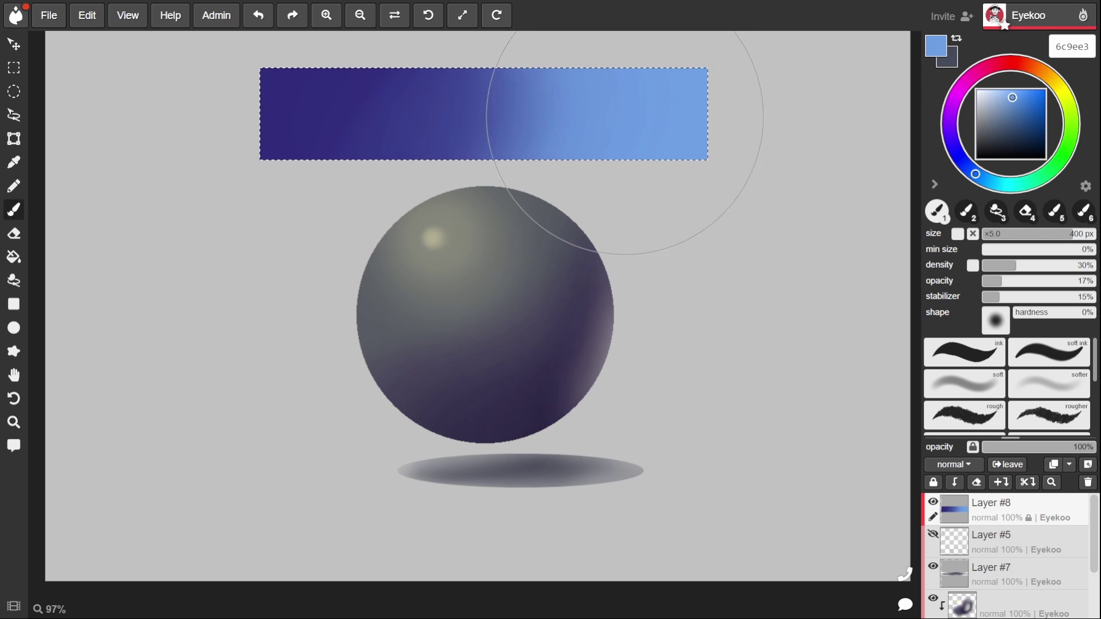